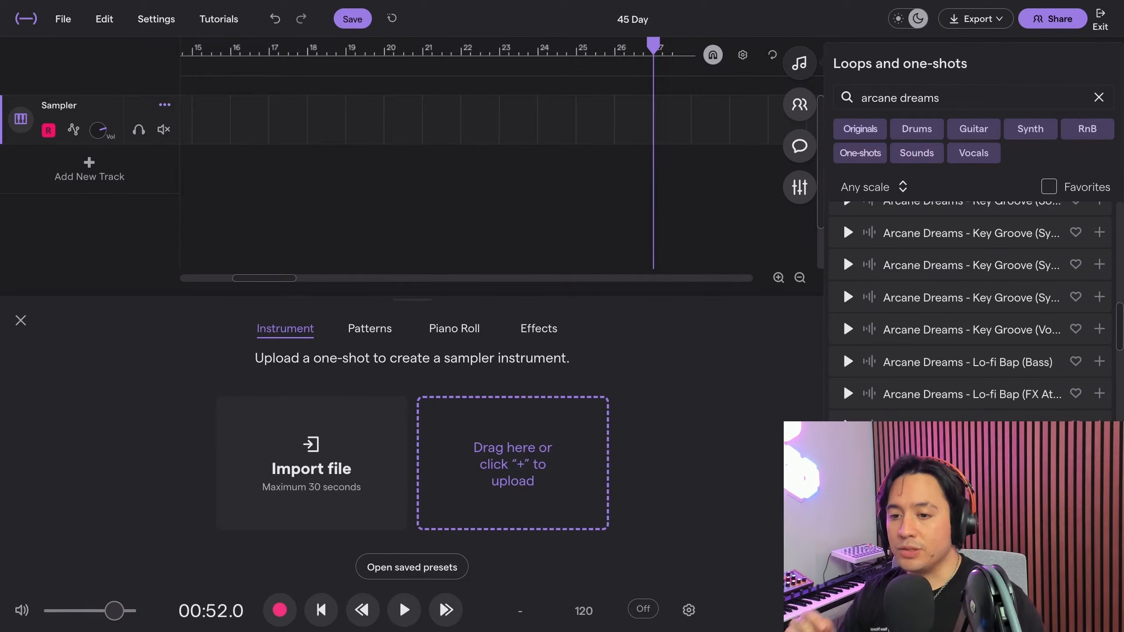
# Search the loops and one-shots library for "arcane dreams synth".
pyautogui.click(945, 98)
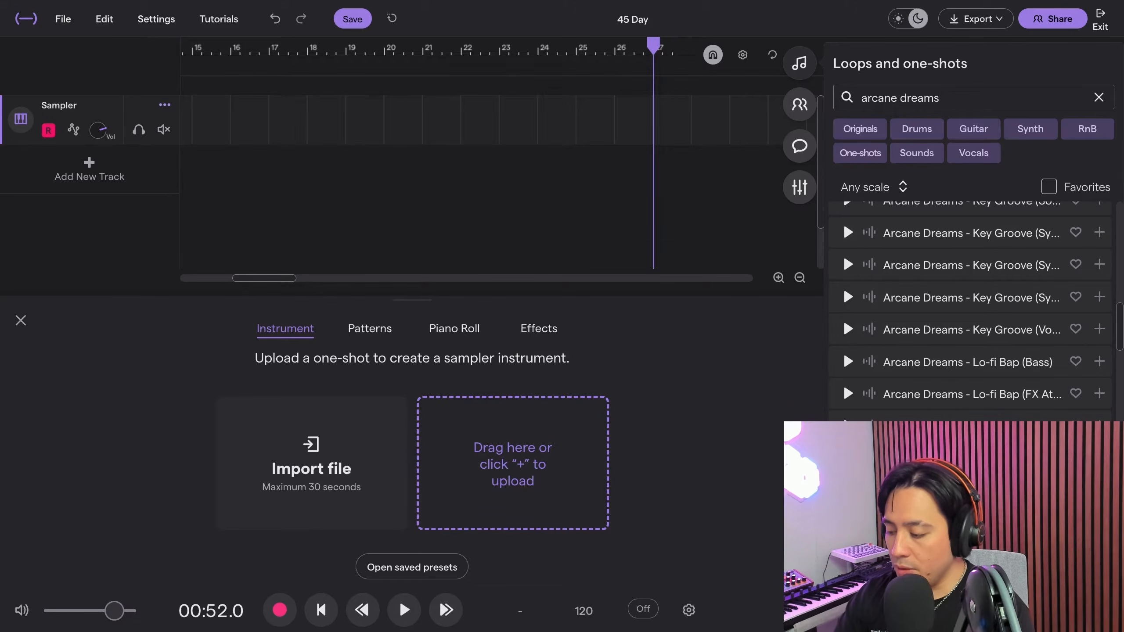
pyautogui.press('BackSpace')
pyautogui.press('BackSpace')
pyautogui.press('BackSpace')
pyautogui.press('BackSpace')
pyautogui.press('BackSpace')
pyautogui.press('BackSpace')
pyautogui.press('BackSpace')
pyautogui.press('BackSpace')
pyautogui.press('BackSpace')
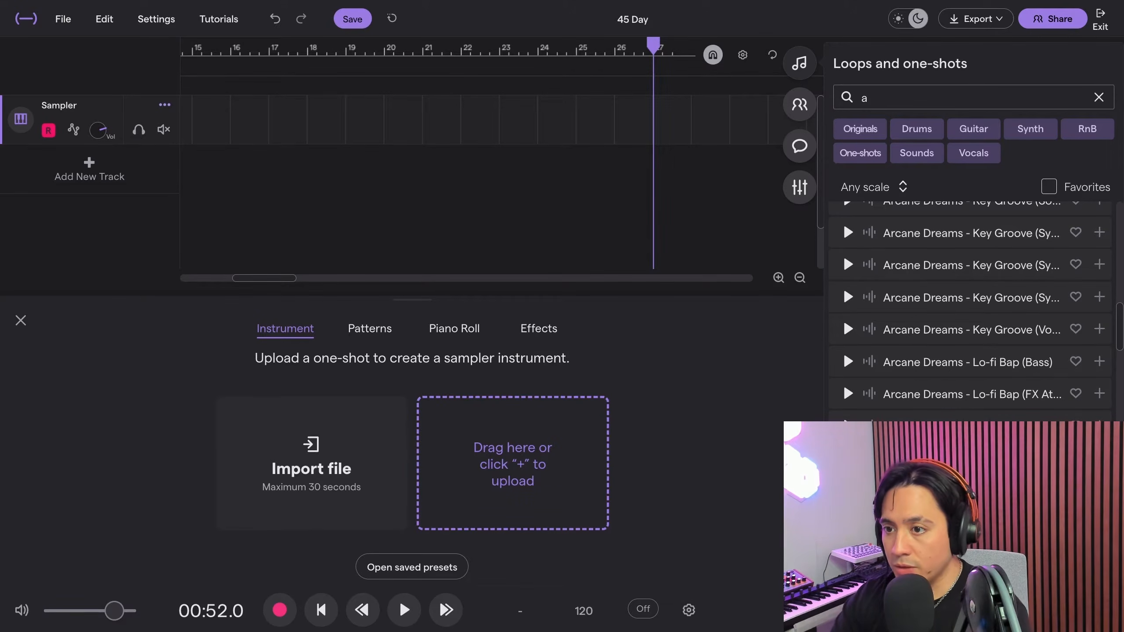
pyautogui.write('arcane dreams synth')
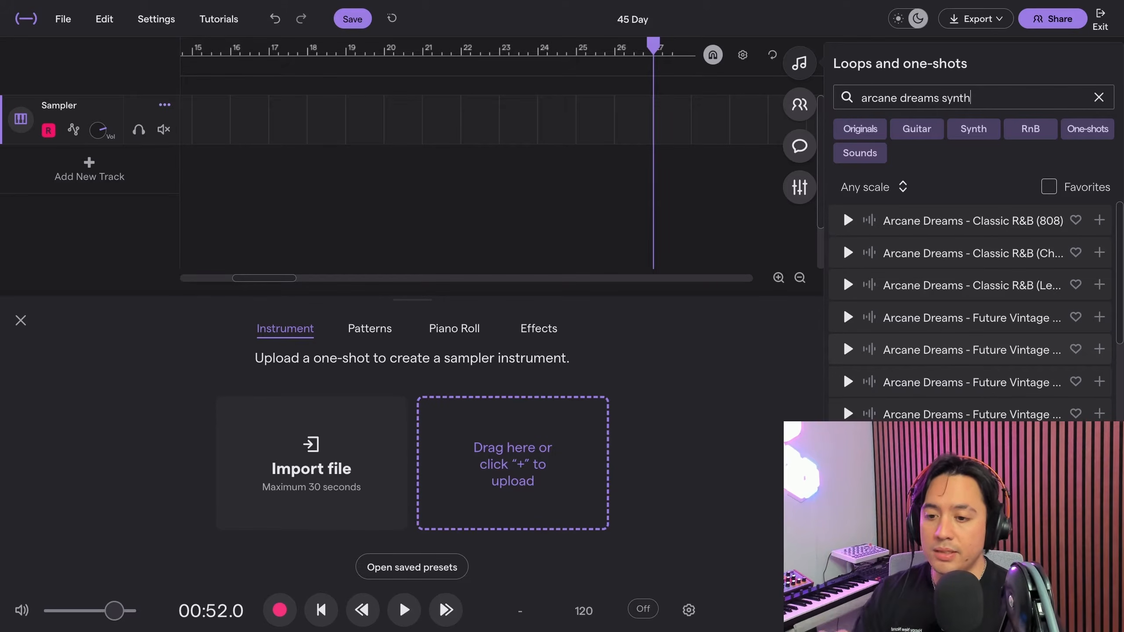
# Preview the Future Vintage and Moody Disco Pop synth loops, load Moody Disco Pop (Synth Pad) into the sampler, and test it at C3.
pyautogui.click(847, 350)
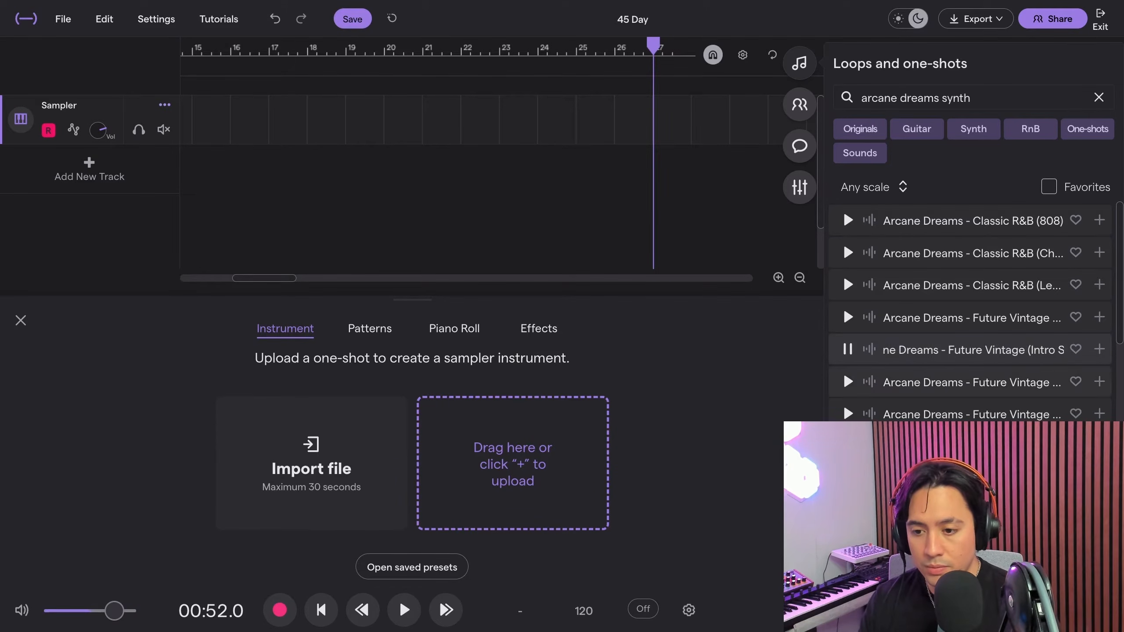
pyautogui.click(847, 381)
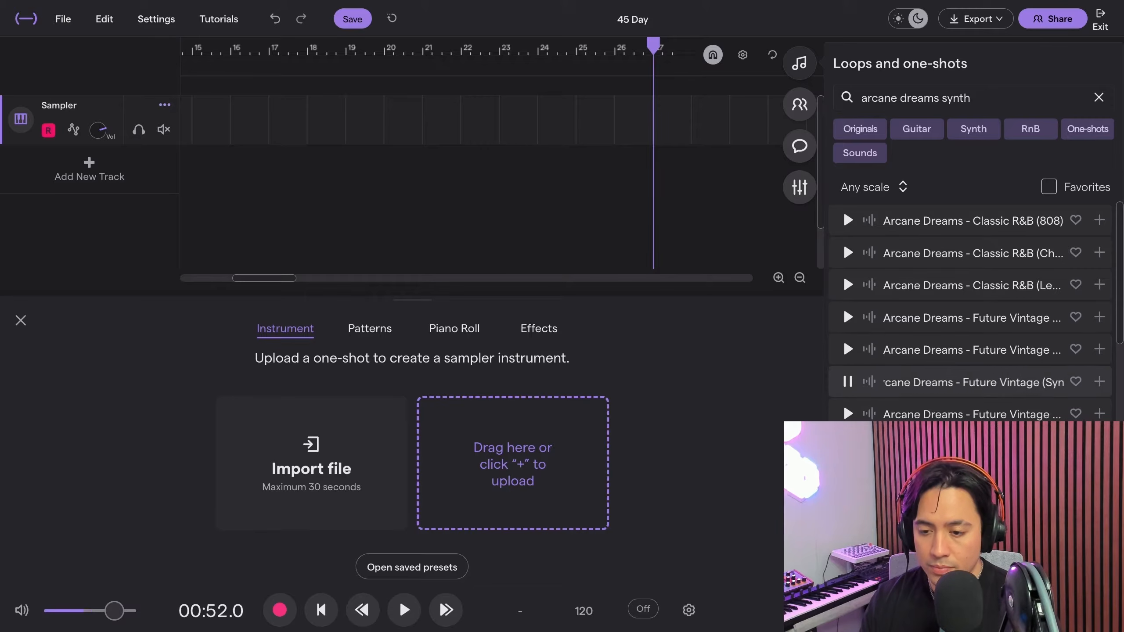
pyautogui.scroll(-5, 848, 381)
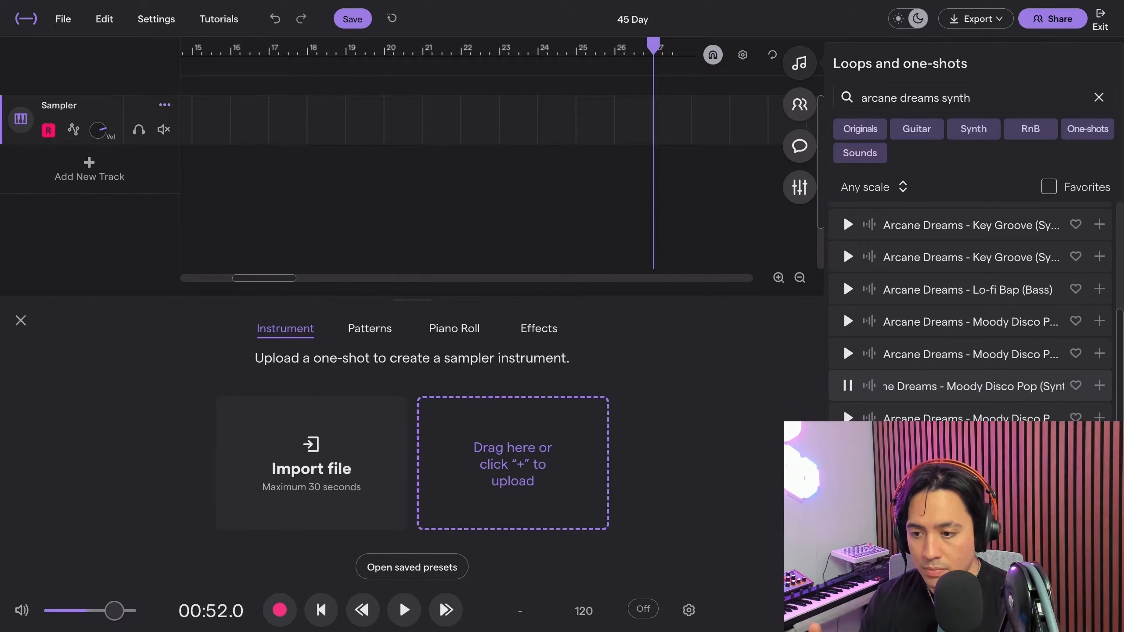
pyautogui.click(847, 386)
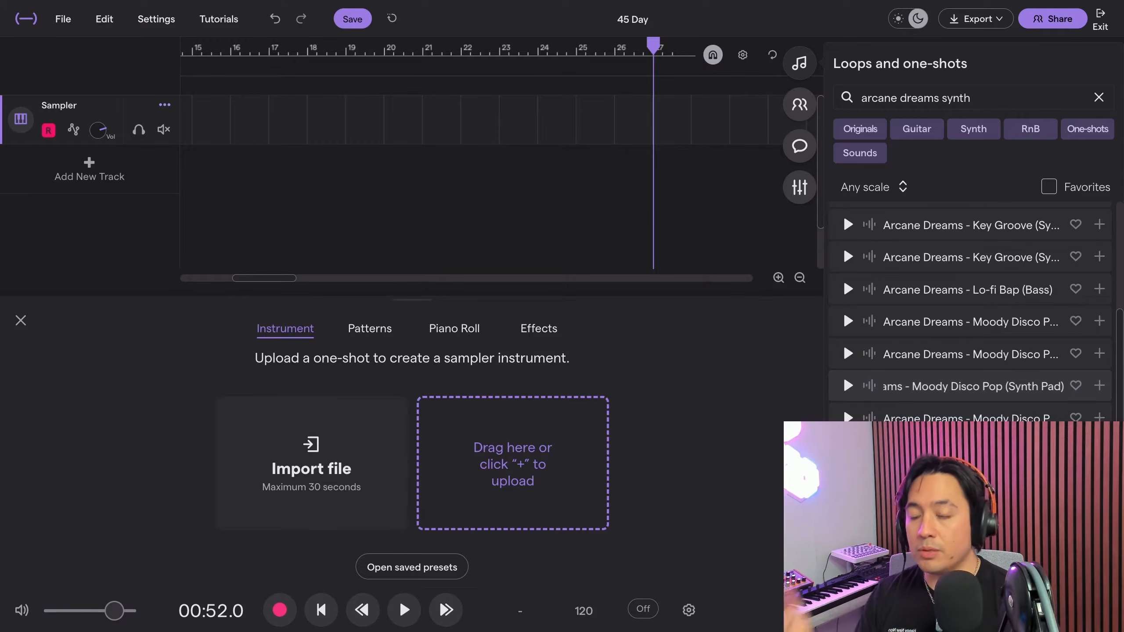
pyautogui.click(847, 386)
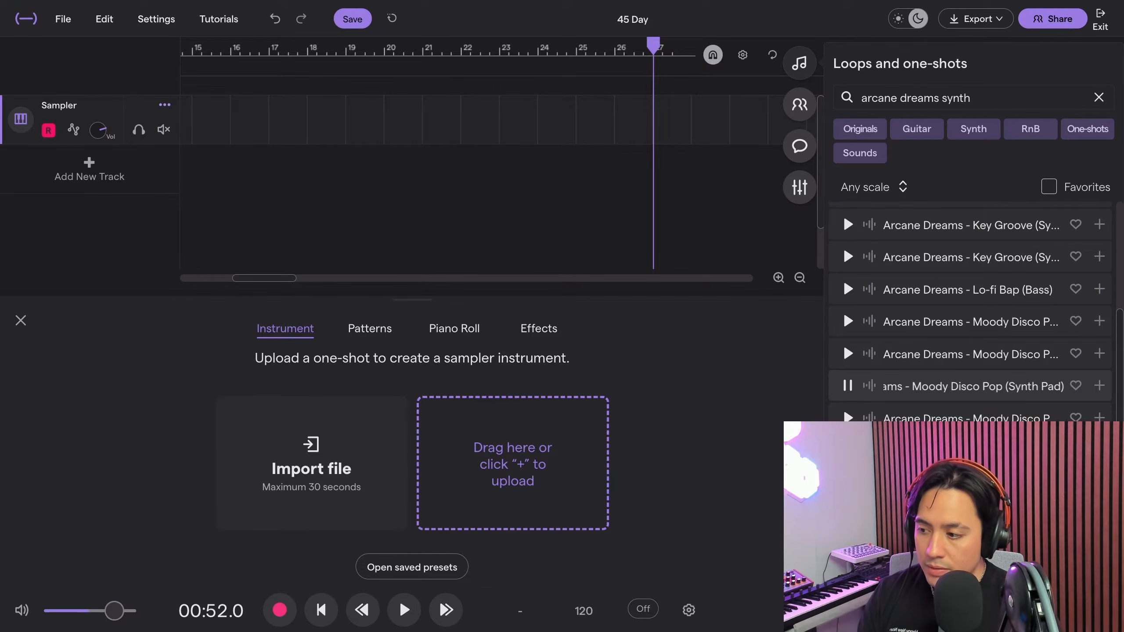
pyautogui.click(848, 385)
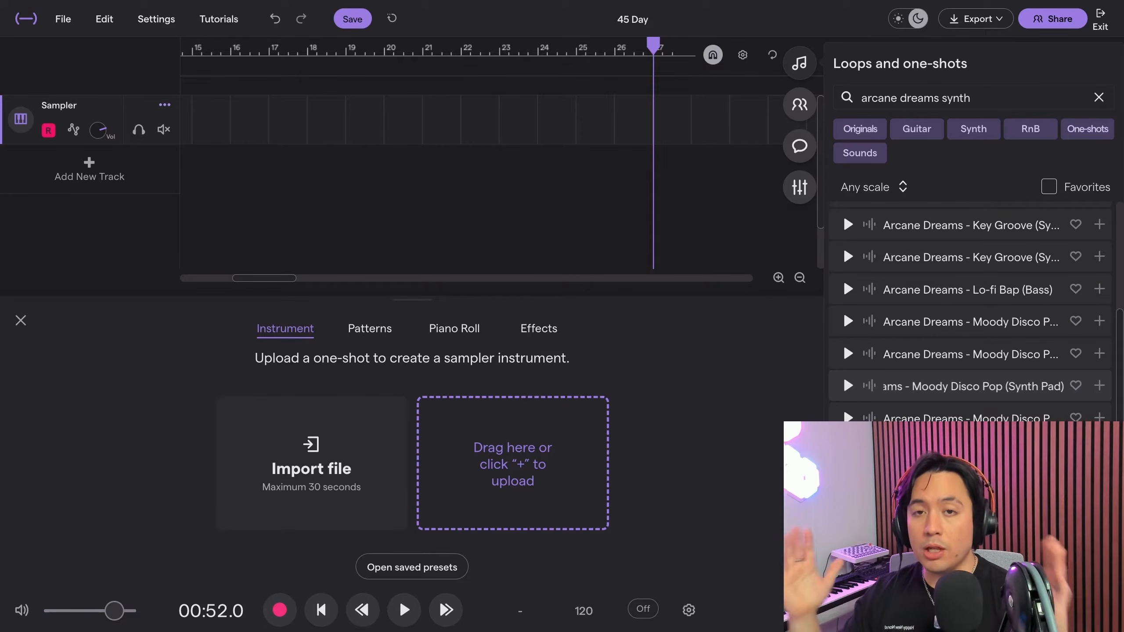
pyautogui.moveTo(929, 386); pyautogui.dragTo(513, 463)
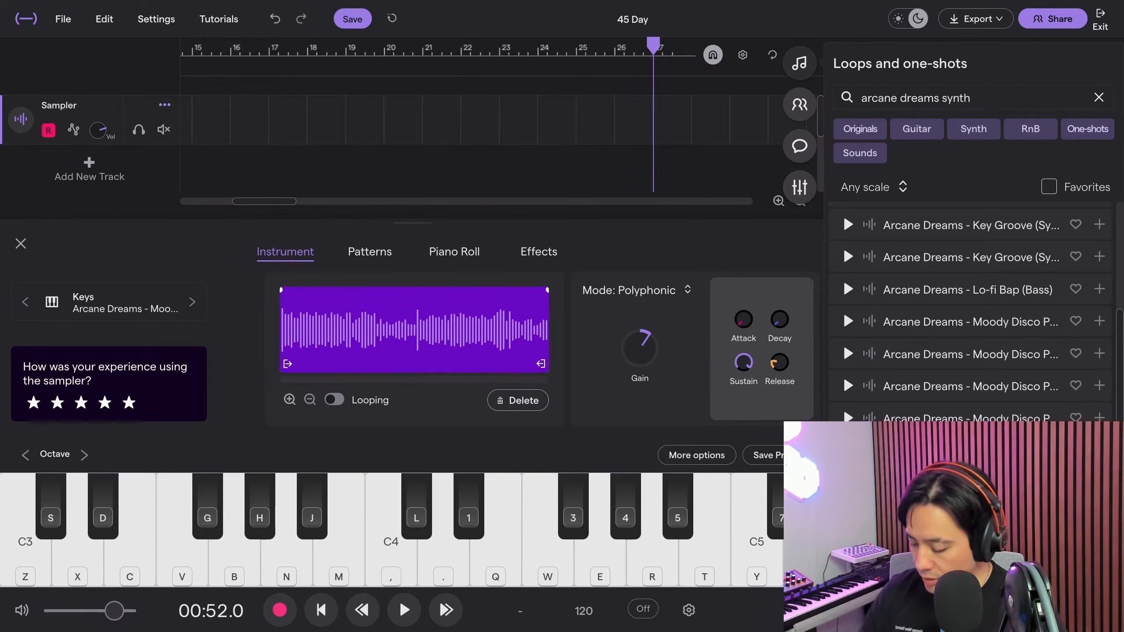
pyautogui.press('z')
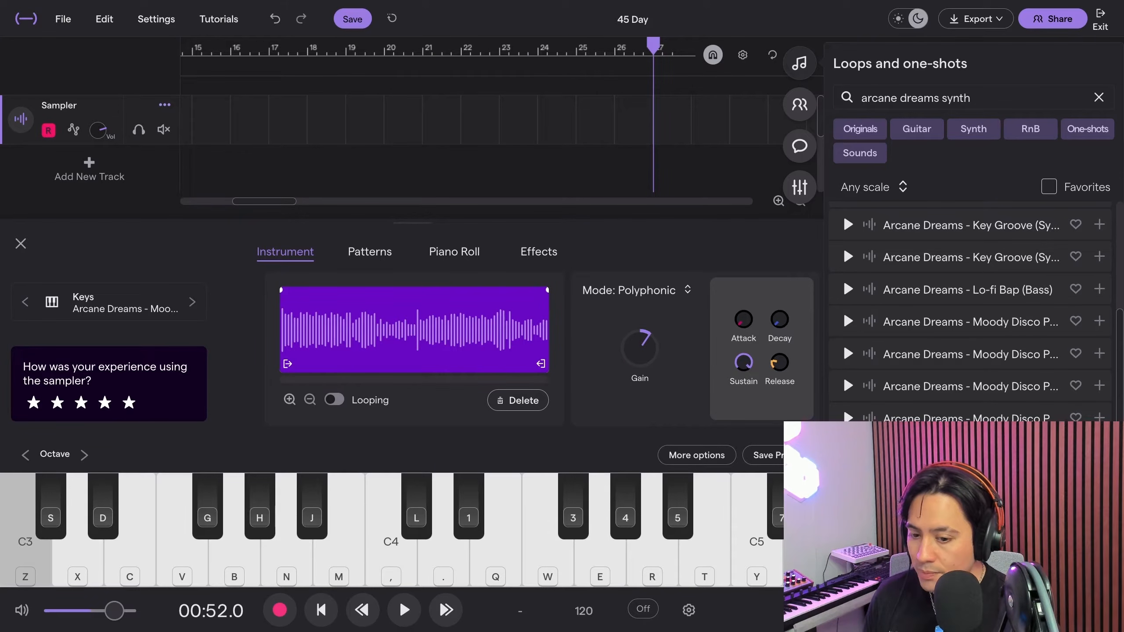
# Trim the end of the sample so only about its first eighth plays, and test the shortened sound.
pyautogui.moveTo(540, 363); pyautogui.dragTo(306, 363)
pyautogui.click(289, 400)
pyautogui.click(289, 400)
pyautogui.click(290, 400)
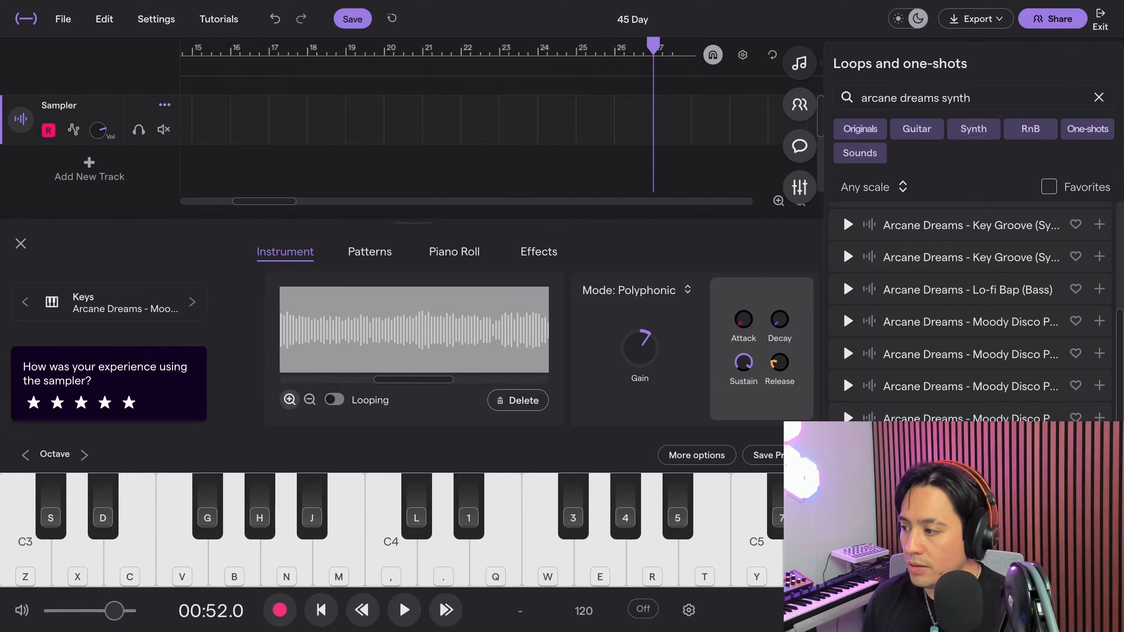
pyautogui.moveTo(414, 379); pyautogui.dragTo(317, 380)
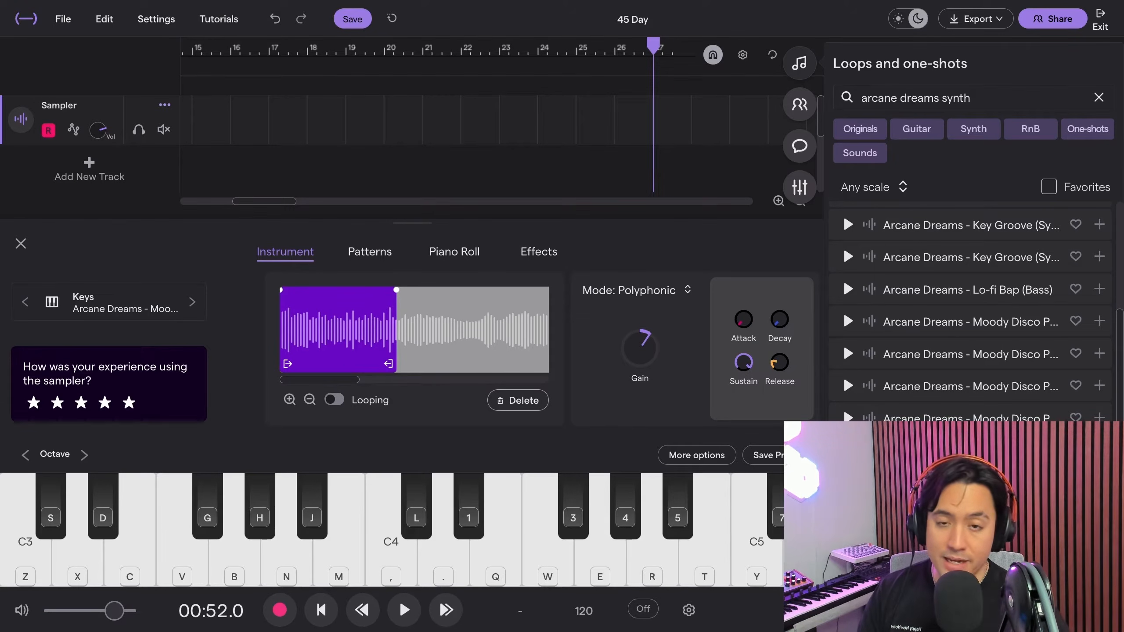
pyautogui.press('y')
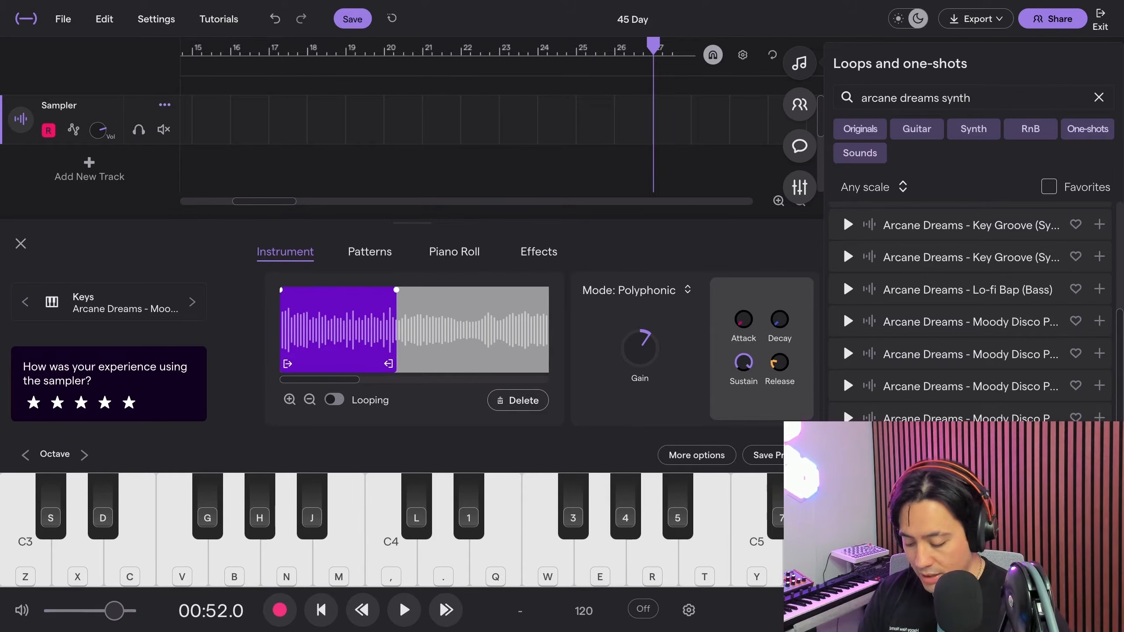
pyautogui.press('z')
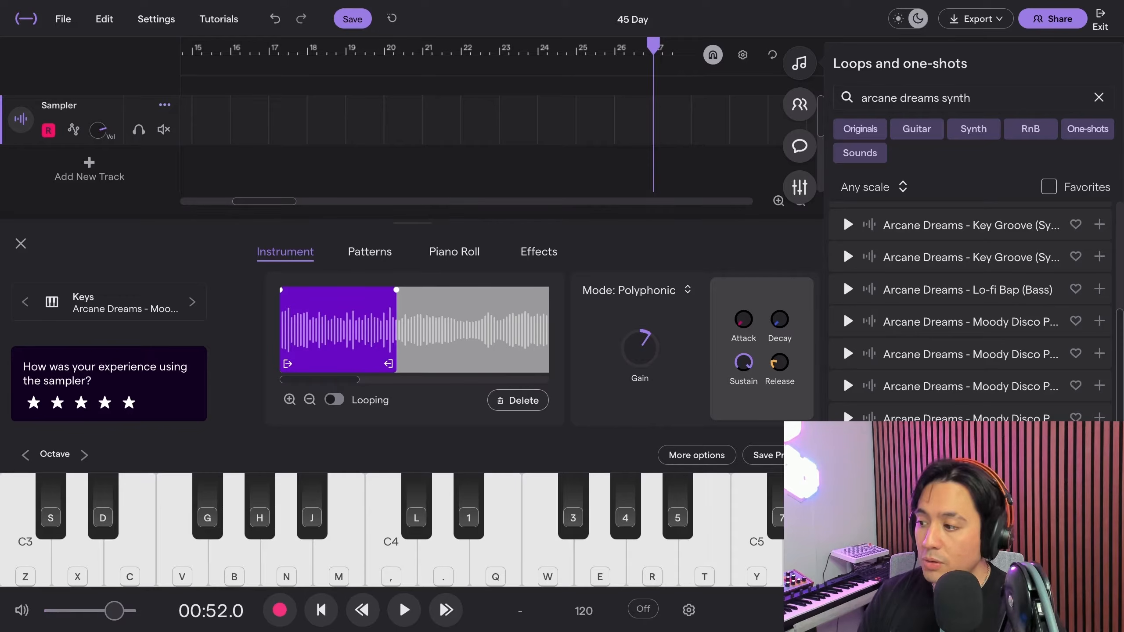
# Enable looping for the sample, test it at C4, and set the loop crossfade to 796.
pyautogui.click(334, 399)
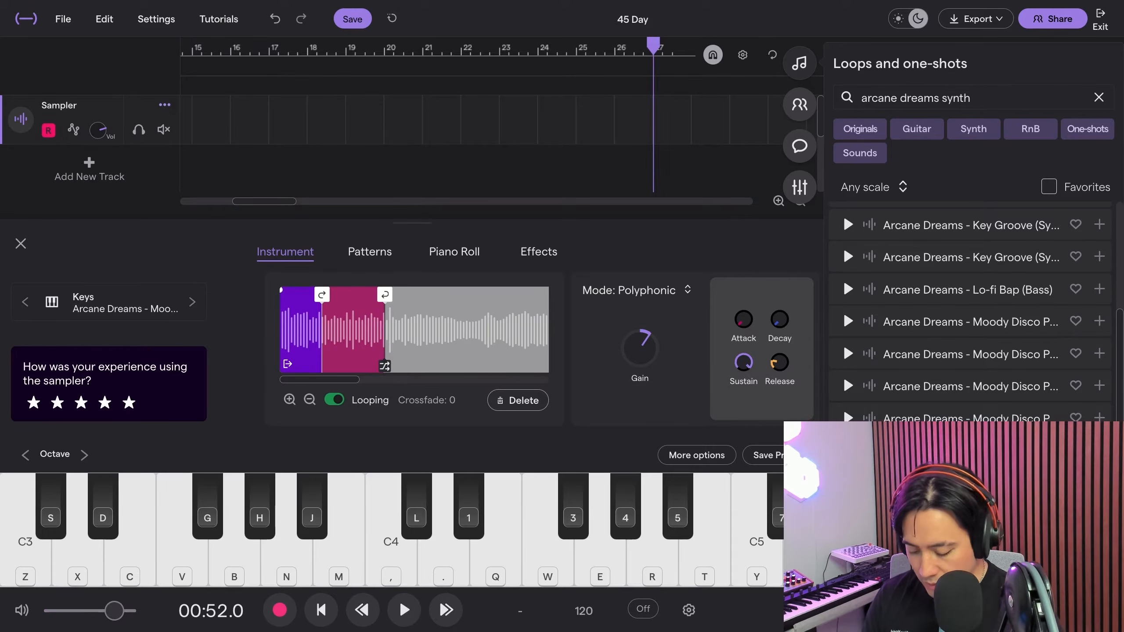
pyautogui.press(',')
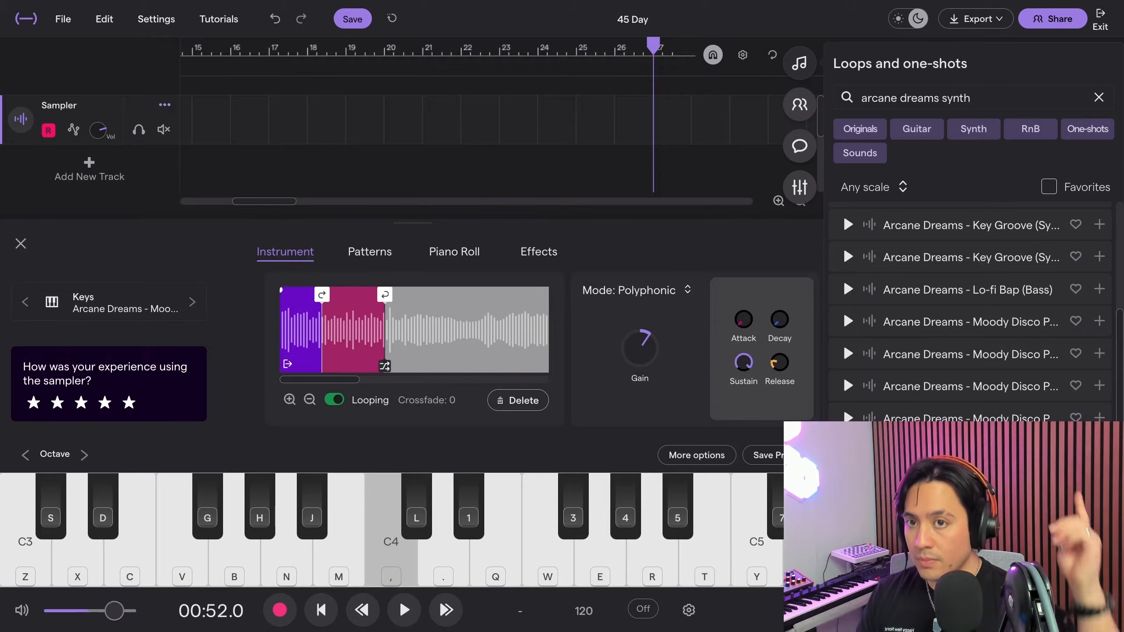
pyautogui.moveTo(385, 366); pyautogui.dragTo(346, 366)
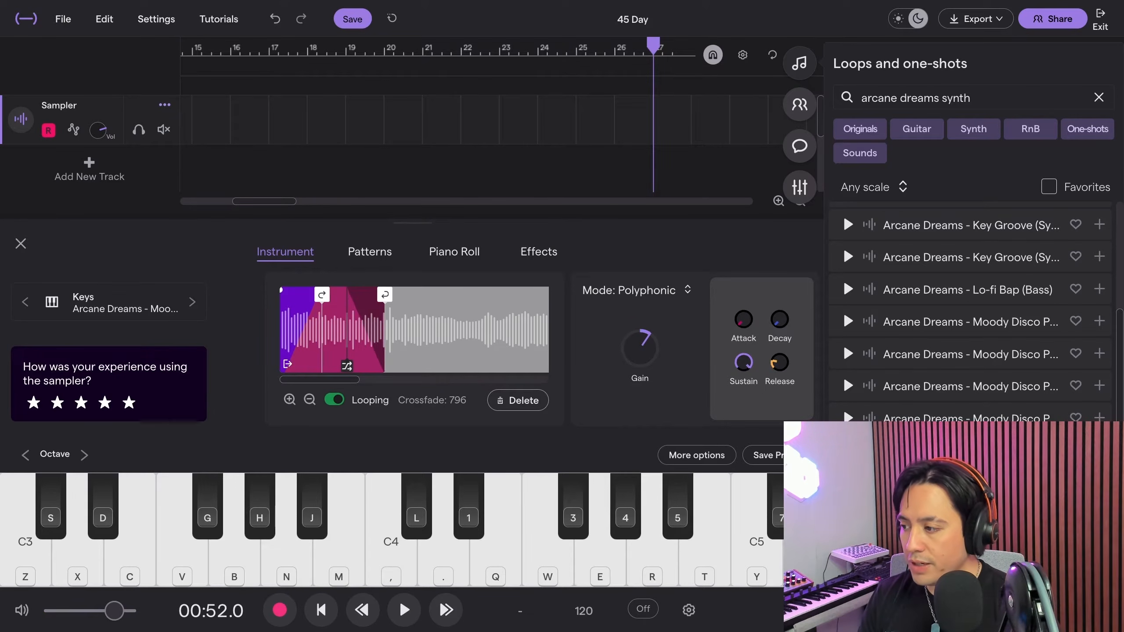
# Move the loop start point slightly later in the sample and test the loop at C4 and C3.
pyautogui.moveTo(321, 295); pyautogui.dragTo(327, 295)
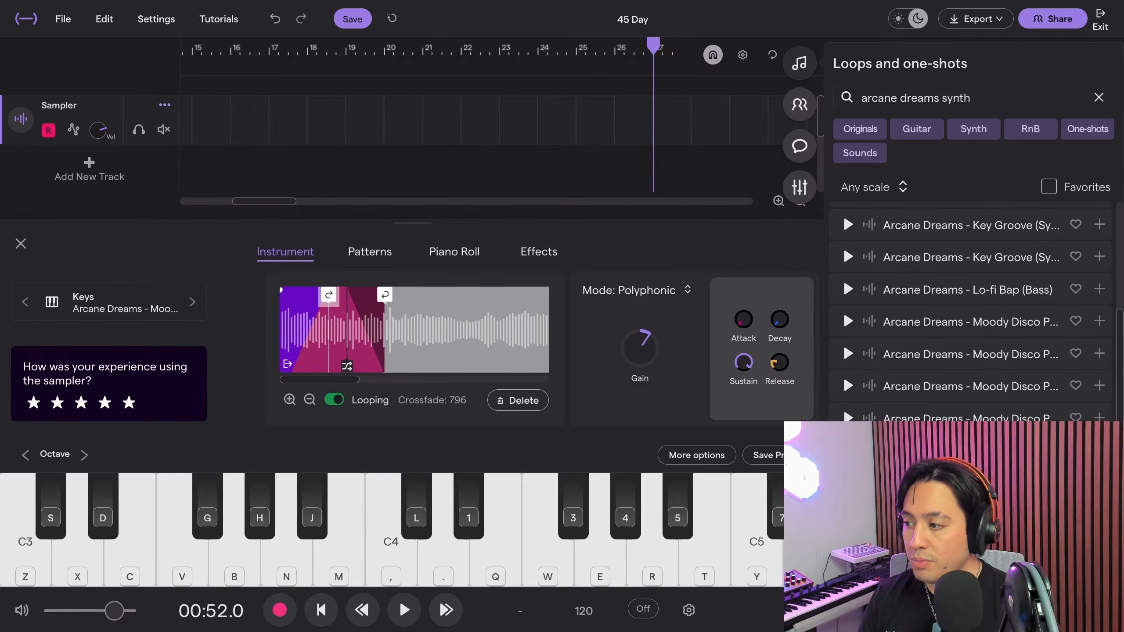
pyautogui.press(',')
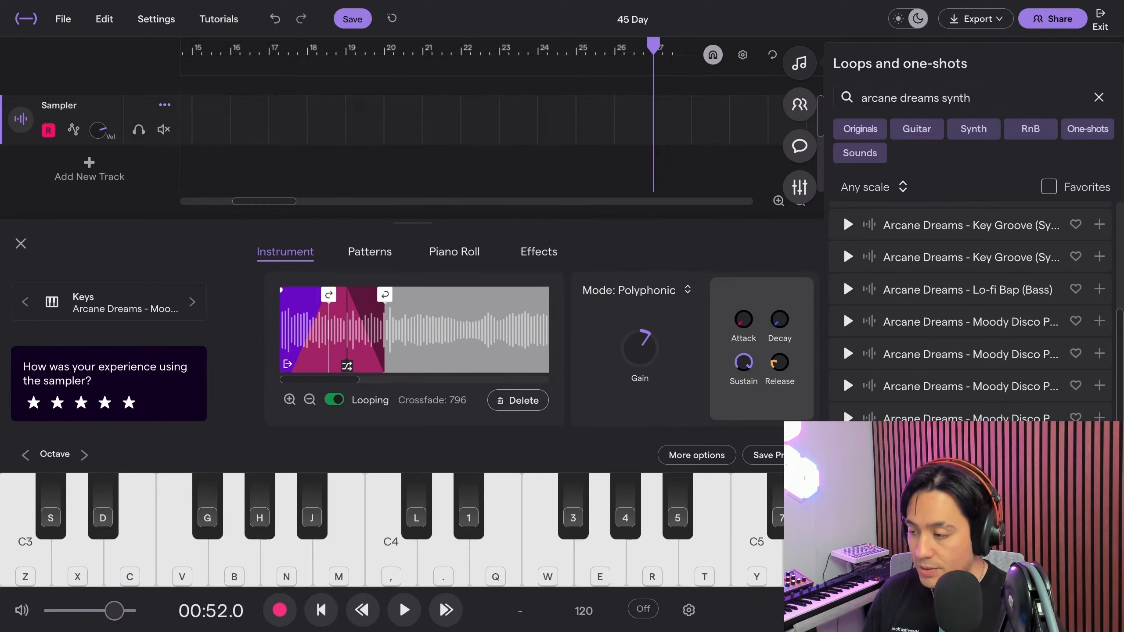
pyautogui.press('z')
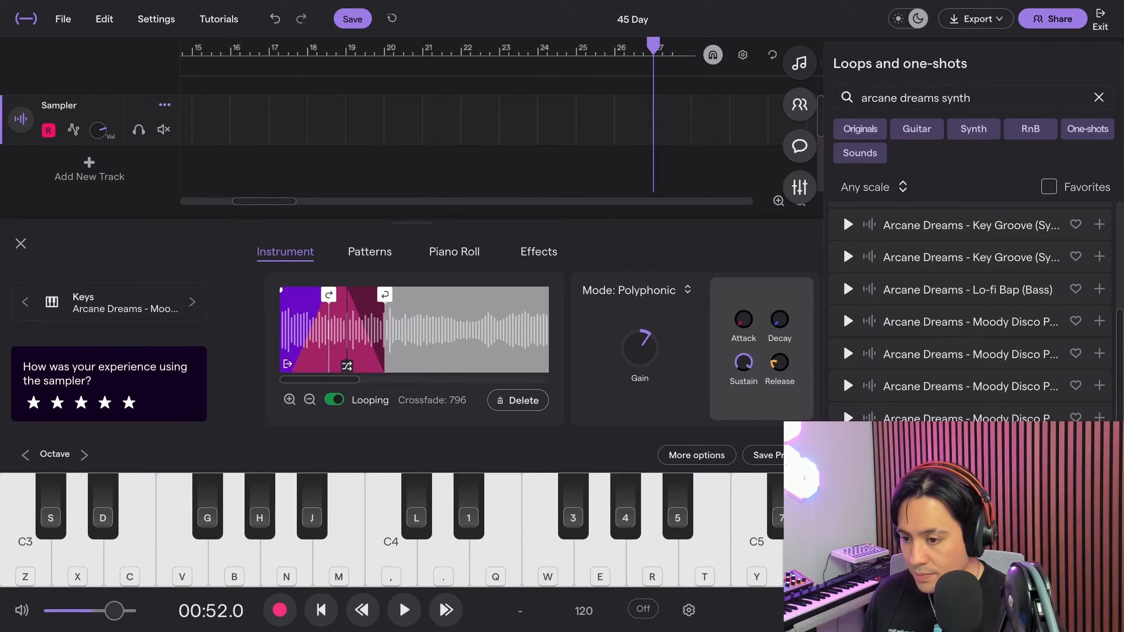
pyautogui.press('z')
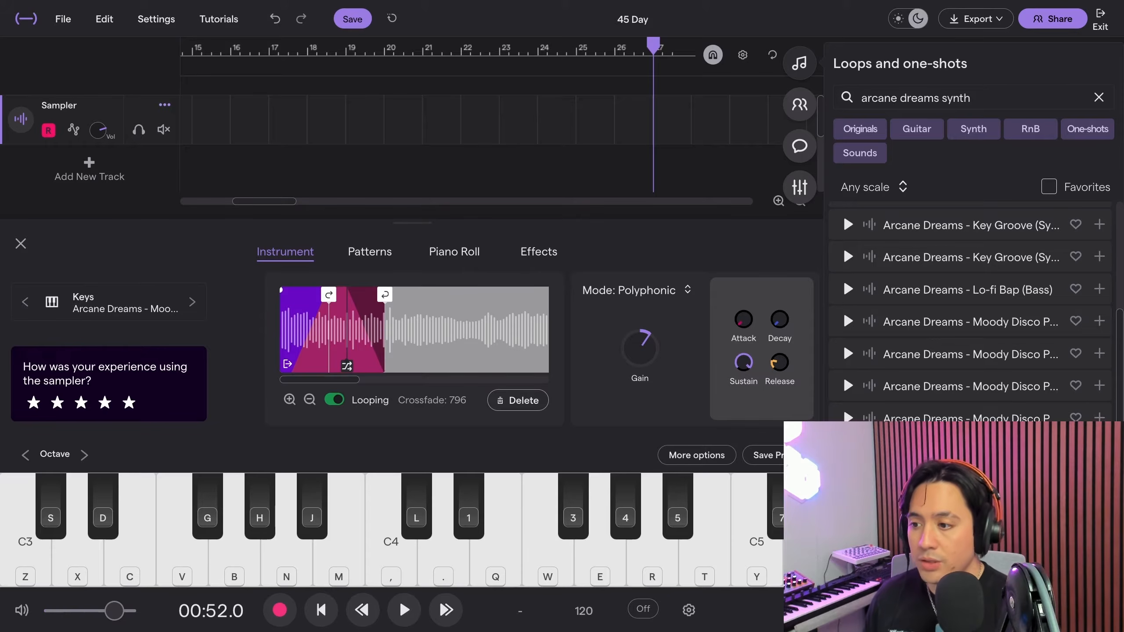
# Switch the sampler to Legato mode, set Glide to just under halfway, and test the slide between C3 and G.
pyautogui.click(634, 290)
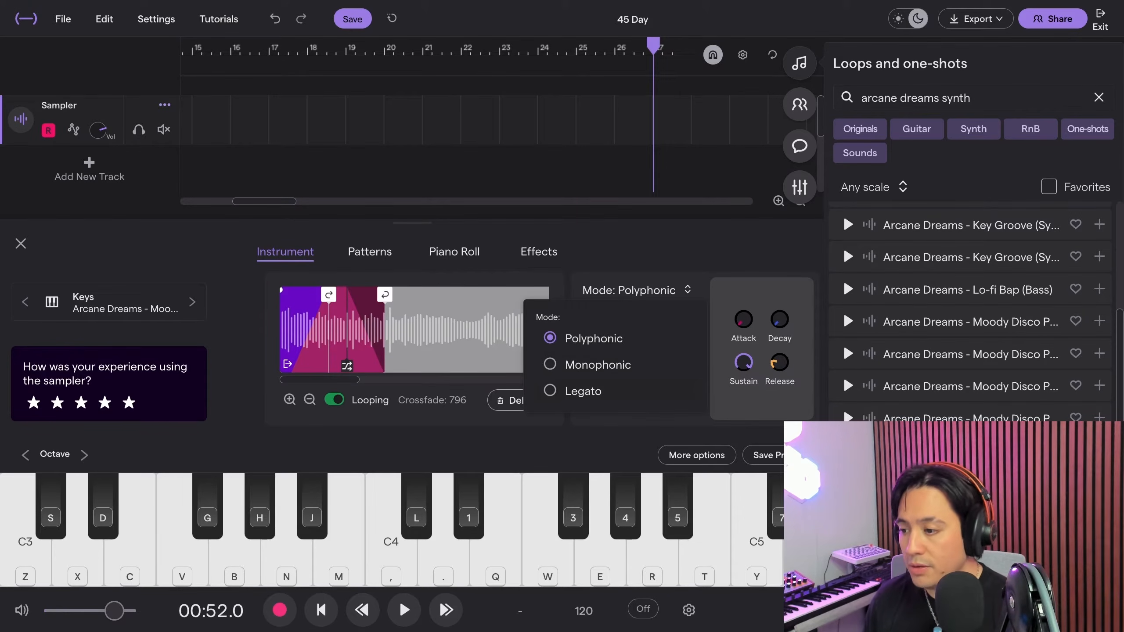
pyautogui.click(581, 388)
pyautogui.moveTo(762, 312); pyautogui.dragTo(761, 309)
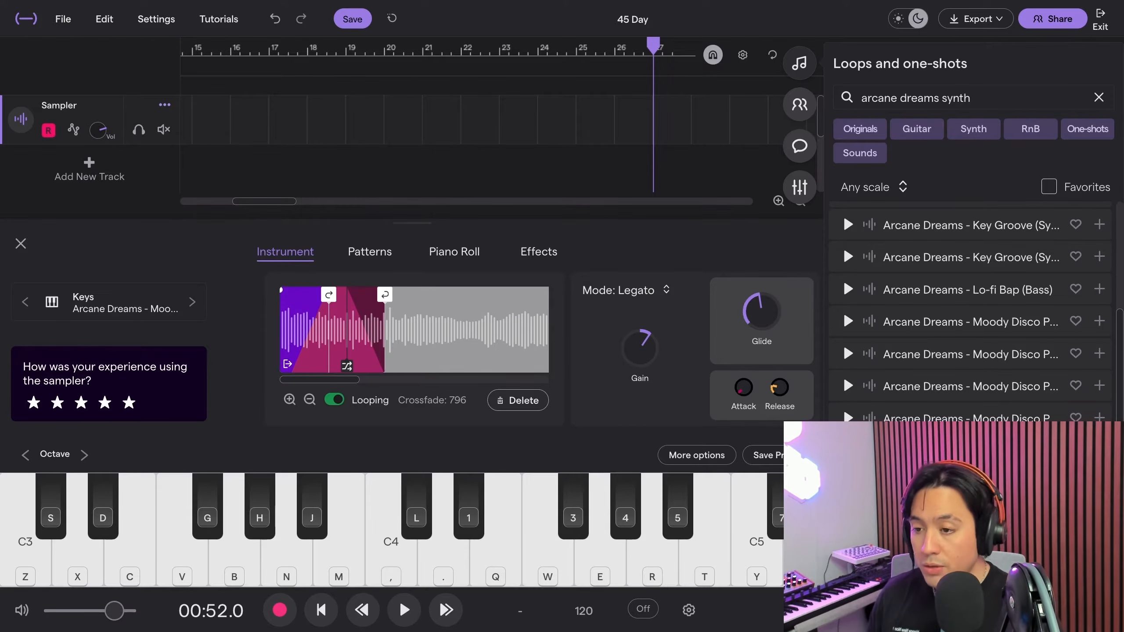
pyautogui.press('z')
pyautogui.press('b')
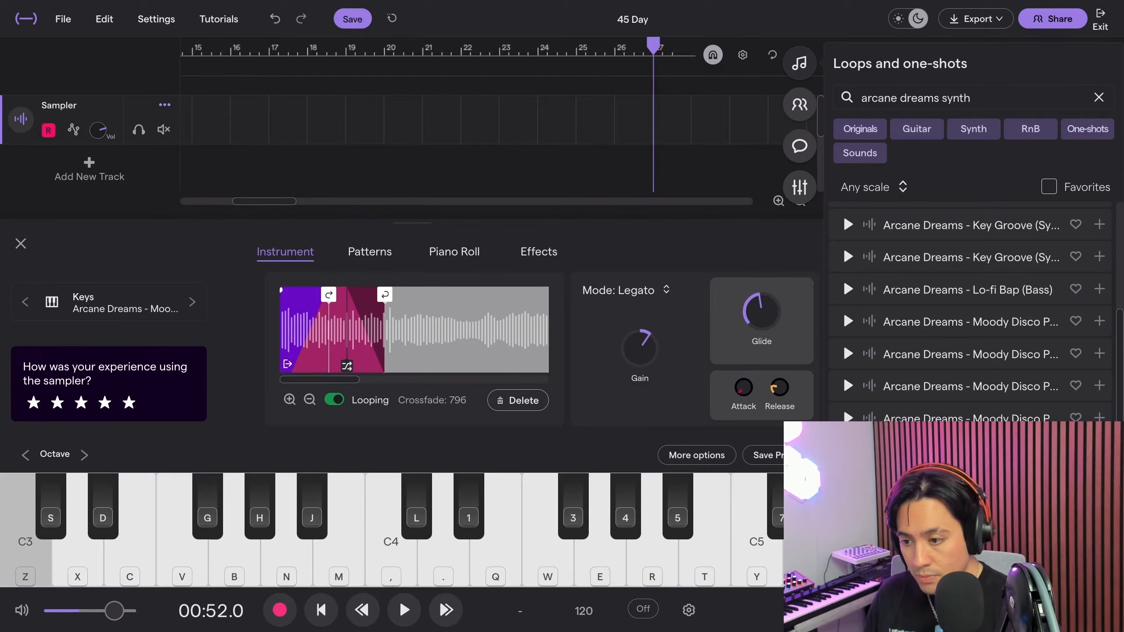
pyautogui.press('b')
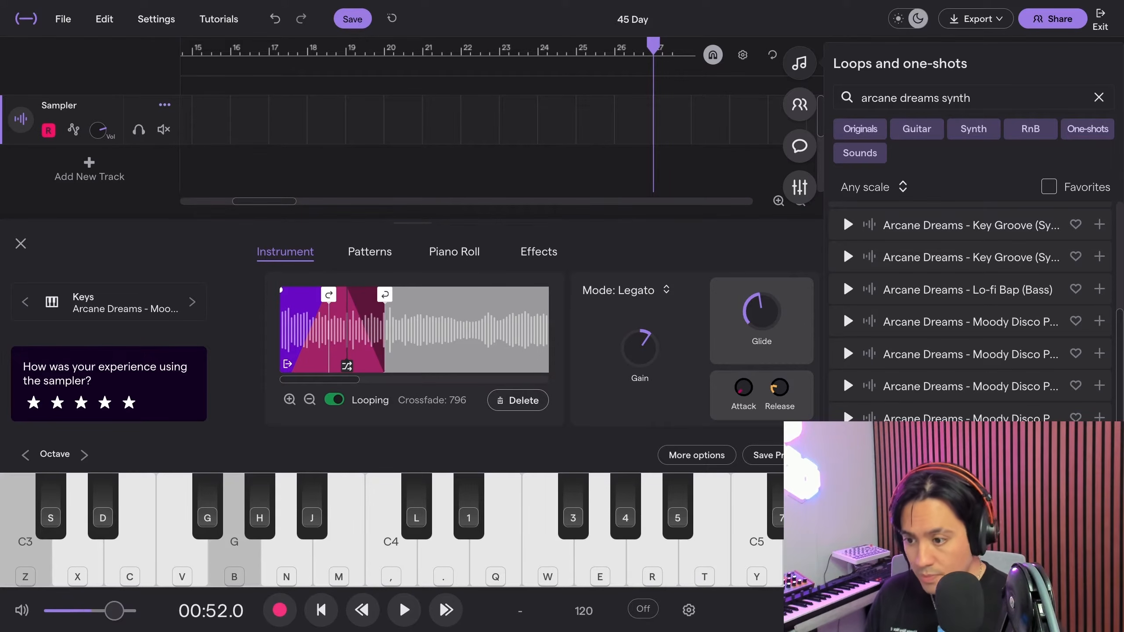
# Lengthen the sampler's Release to roughly halfway, testing the note tail and the C3-to-G glide.
pyautogui.moveTo(779, 388); pyautogui.dragTo(779, 373)
pyautogui.press('b')
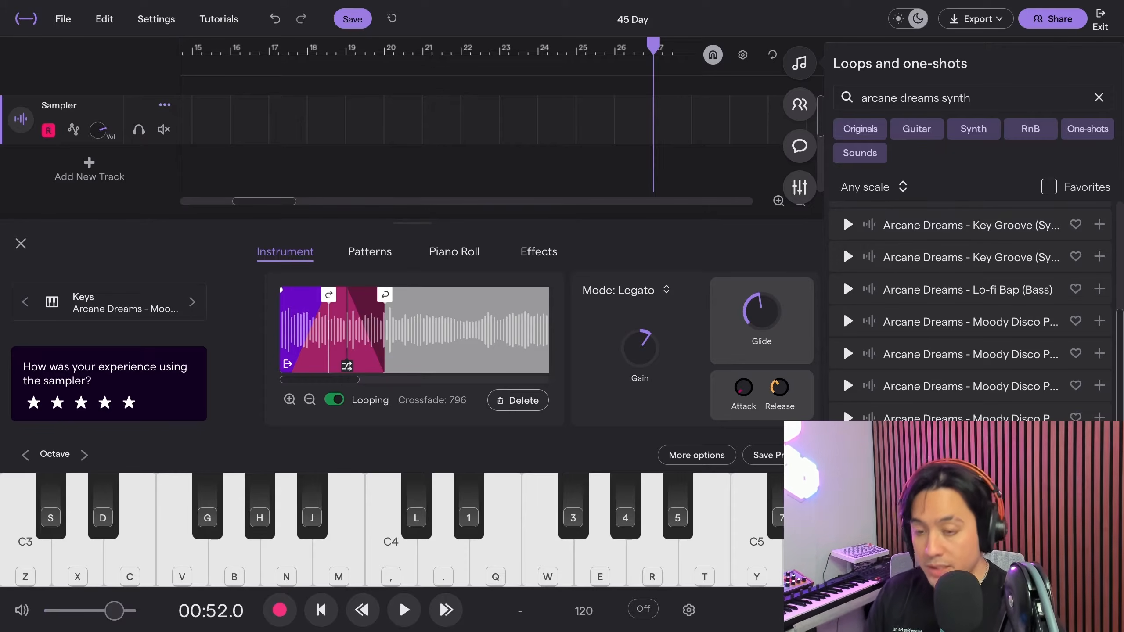
pyautogui.moveTo(779, 387); pyautogui.dragTo(779, 381)
pyautogui.press('b')
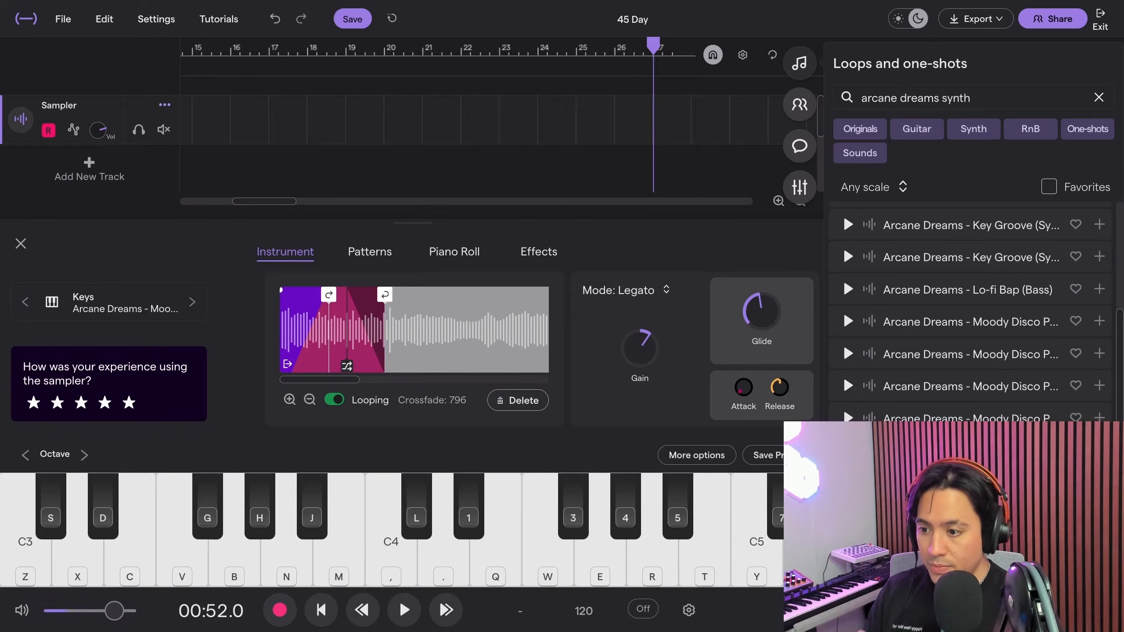
pyautogui.moveTo(779, 388); pyautogui.dragTo(779, 390)
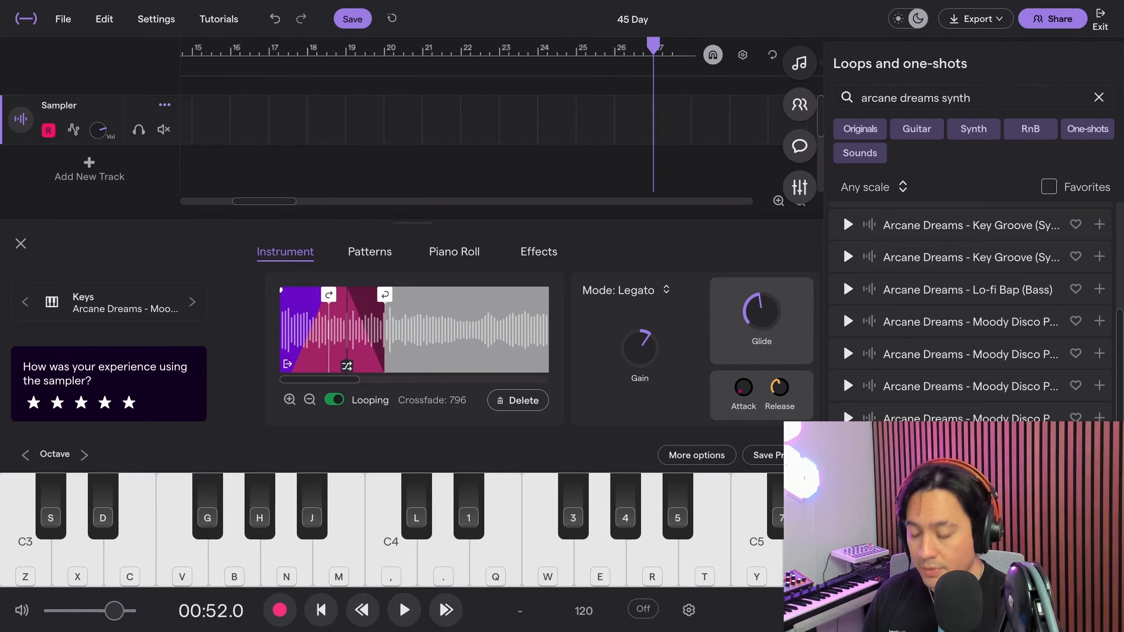
pyautogui.press('z')
pyautogui.press('b')
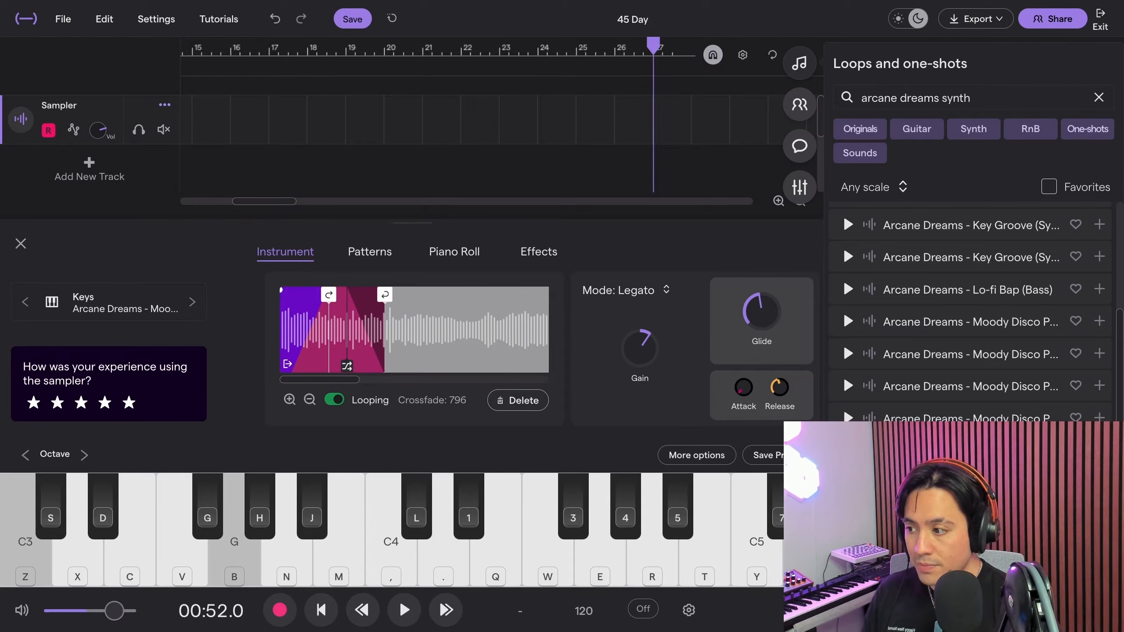
pyautogui.press('b')
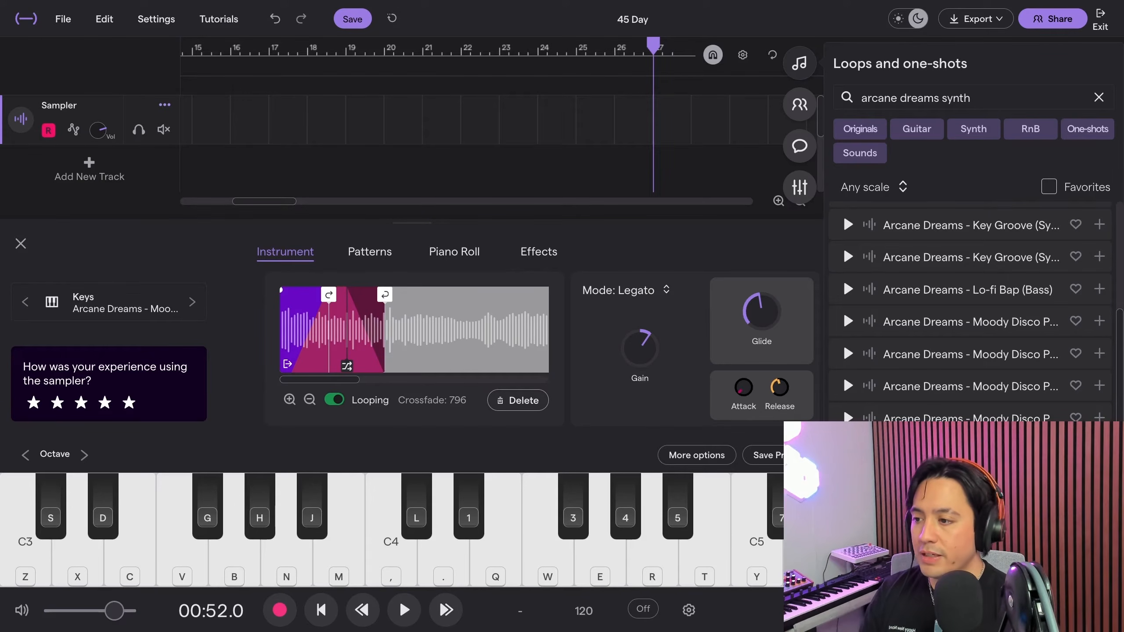
# Add a Reverb effect after the 2-Band Eq on the Sampler track and choose its Church preset.
pyautogui.click(538, 252)
pyautogui.click(224, 416)
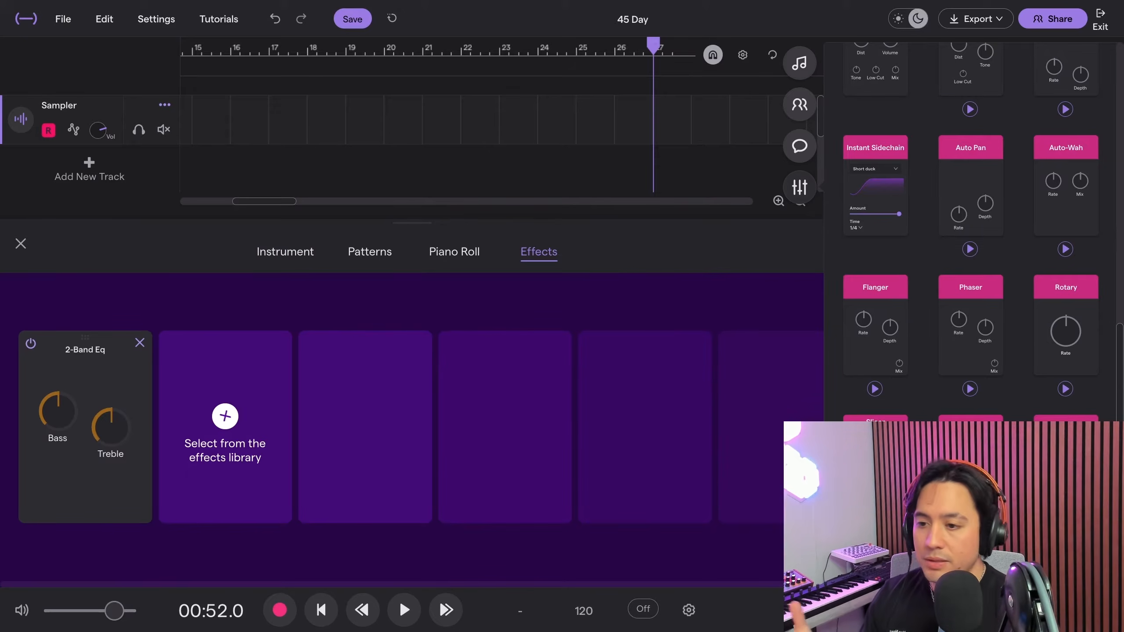
pyautogui.scroll(-4, 969, 266)
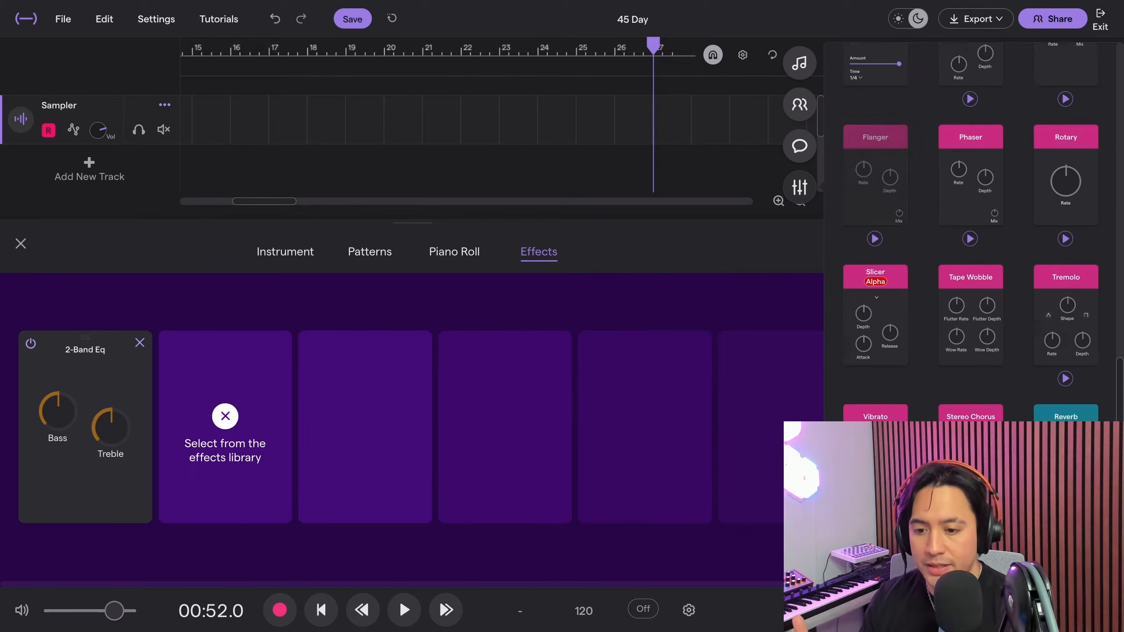
pyautogui.scroll(-2, 969, 266)
pyautogui.click(1065, 262)
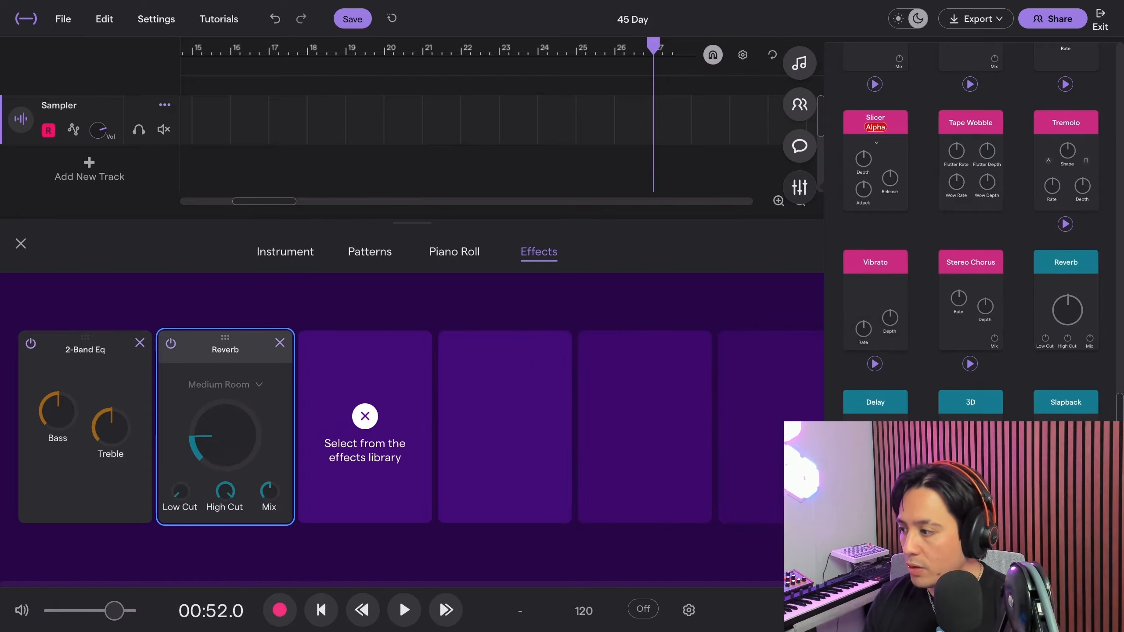
pyautogui.click(219, 380)
pyautogui.click(221, 309)
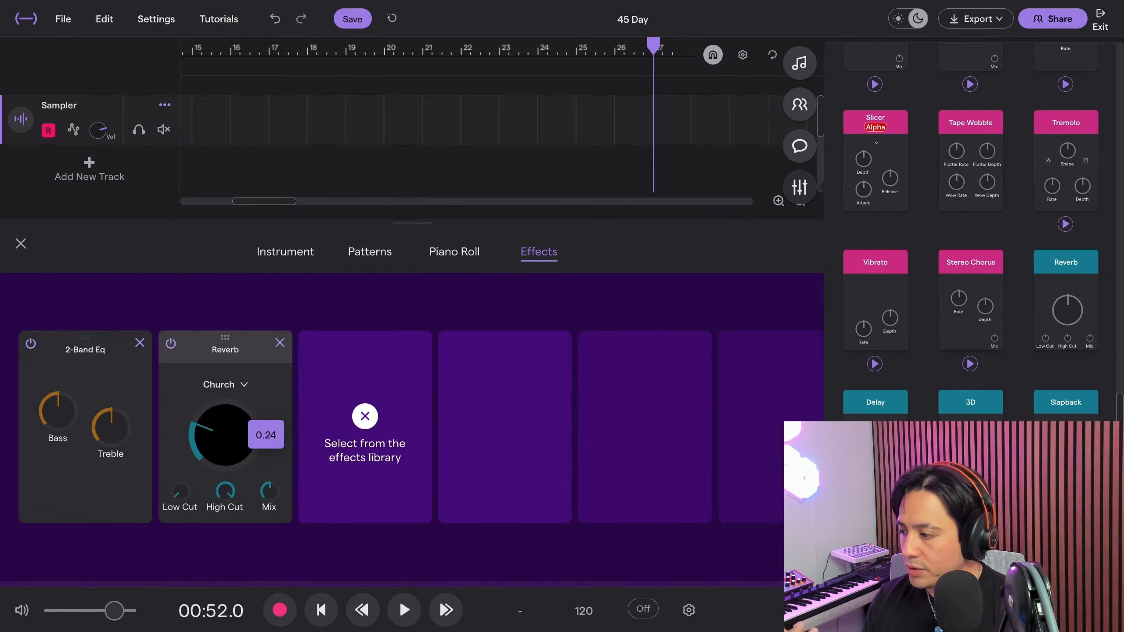
# Raise the main dial of the Sampler track's Church Reverb to just over halfway.
pyautogui.moveTo(225, 435); pyautogui.dragTo(225, 431)
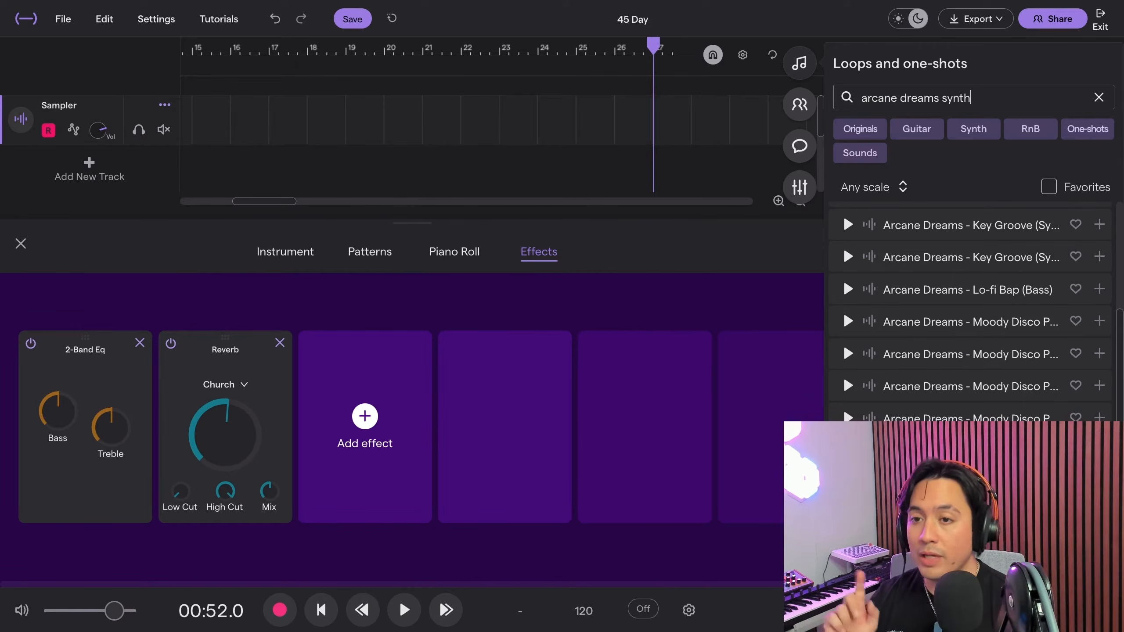
# Search the loops for "chord", preview Atlantis - Wide Synth Riff and Ascent - AM, and place the Nerve - Upright loop on a new track.
pyautogui.hotkey('ctrl', 'a')
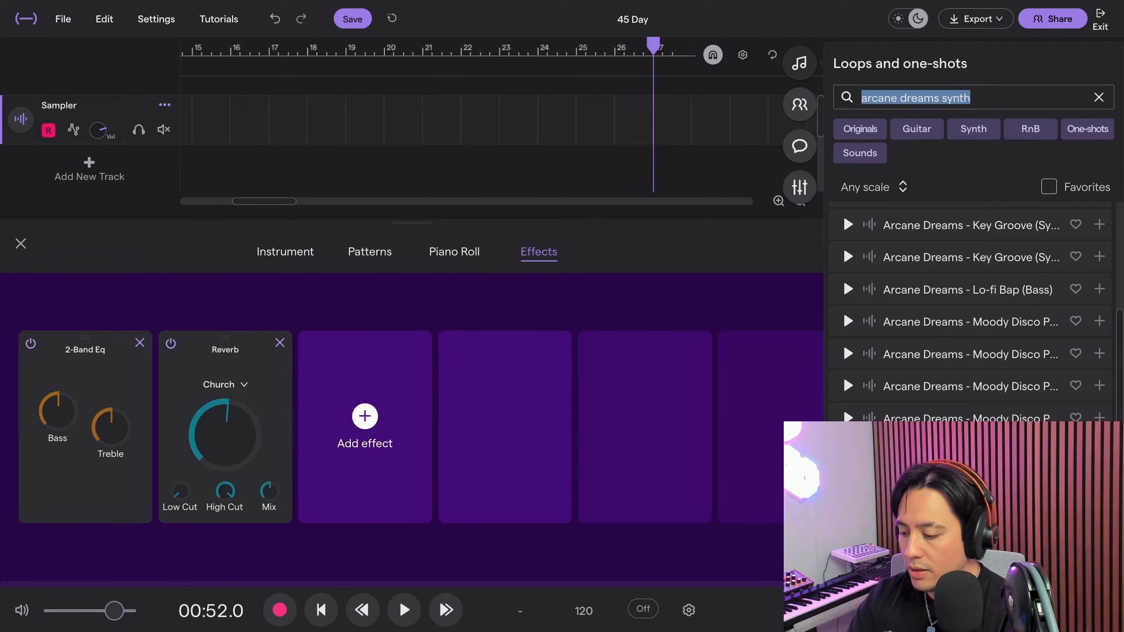
pyautogui.write('chord')
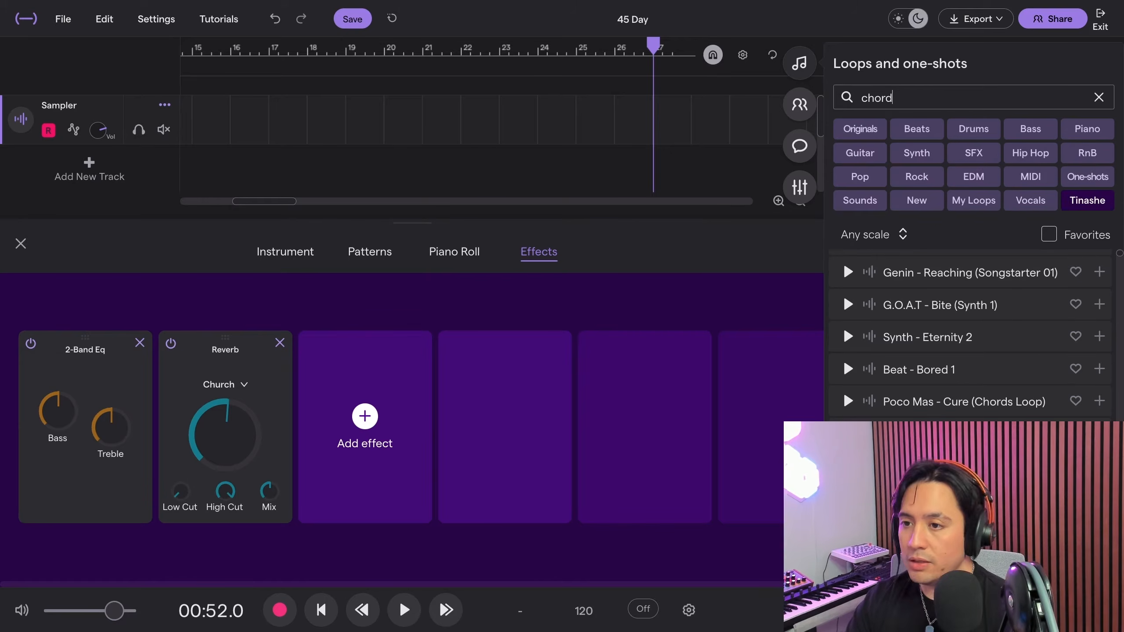
pyautogui.click(847, 336)
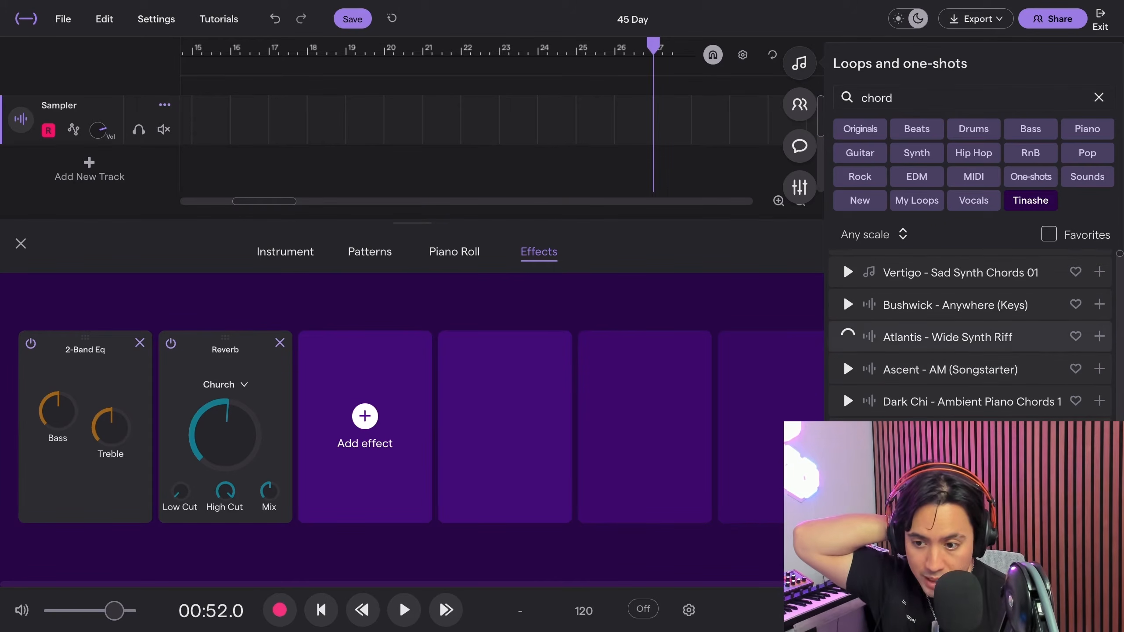
pyautogui.click(847, 368)
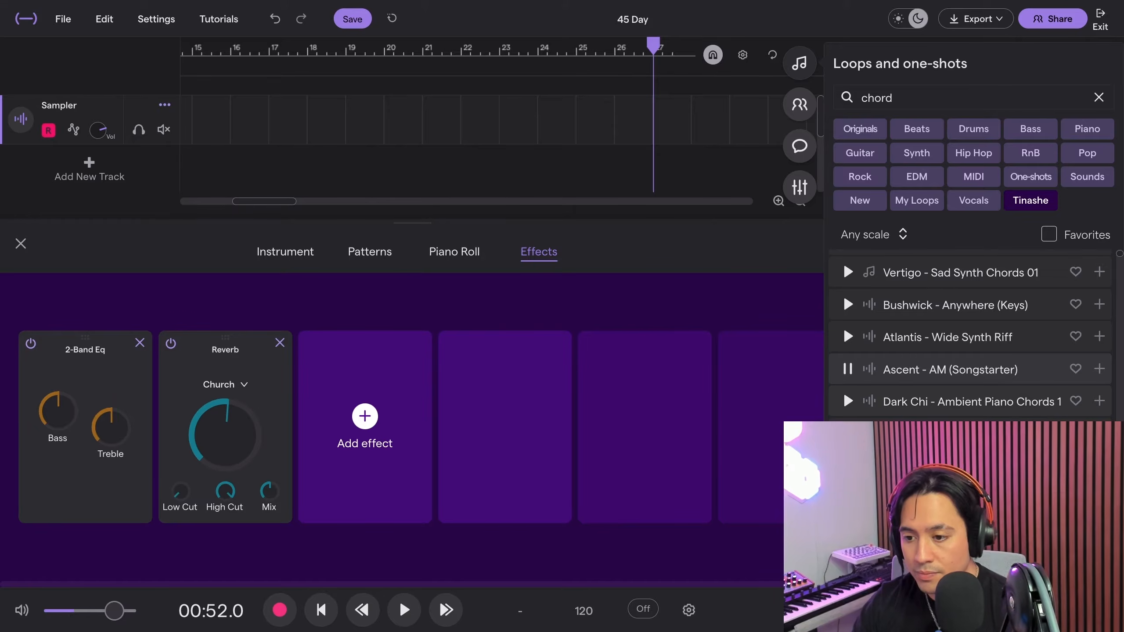
pyautogui.scroll(-5, 968, 336)
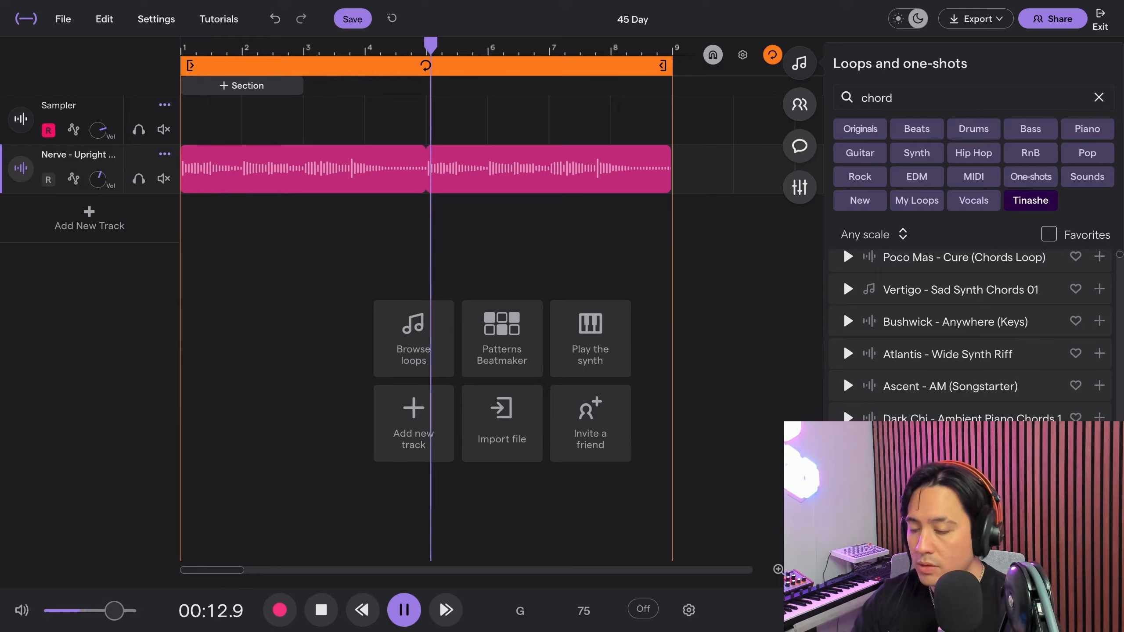
pyautogui.press('space')
# Search the loops for "guitar", add the Dark Chi - Phase loop in bar 1, and delete the empty Two - Guitar track.
pyautogui.click(894, 97)
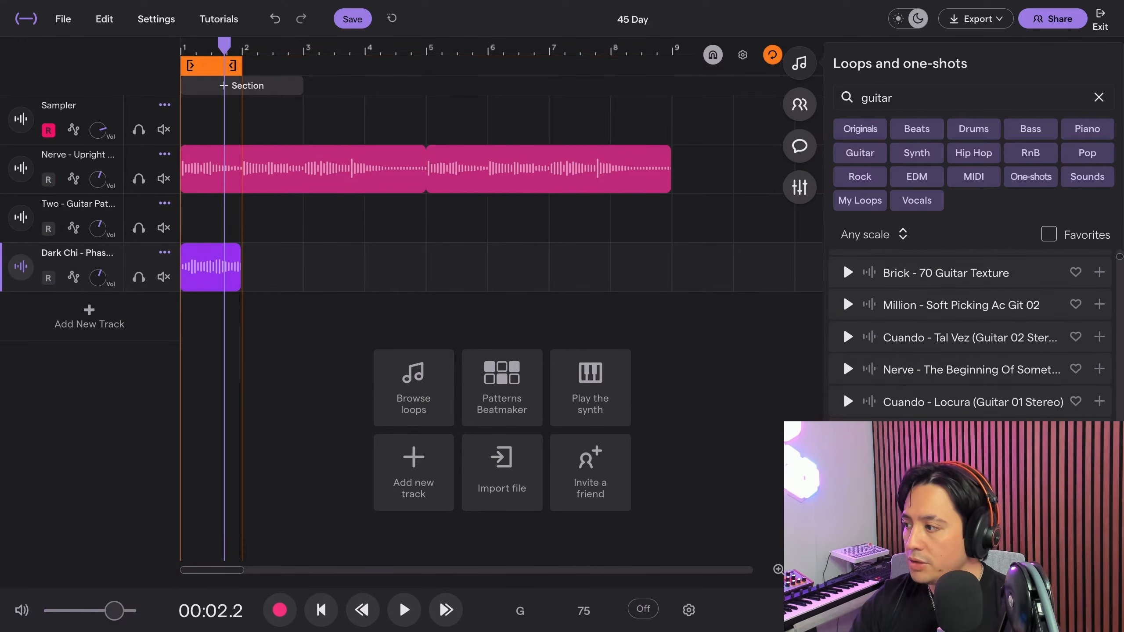
pyautogui.click(83, 210)
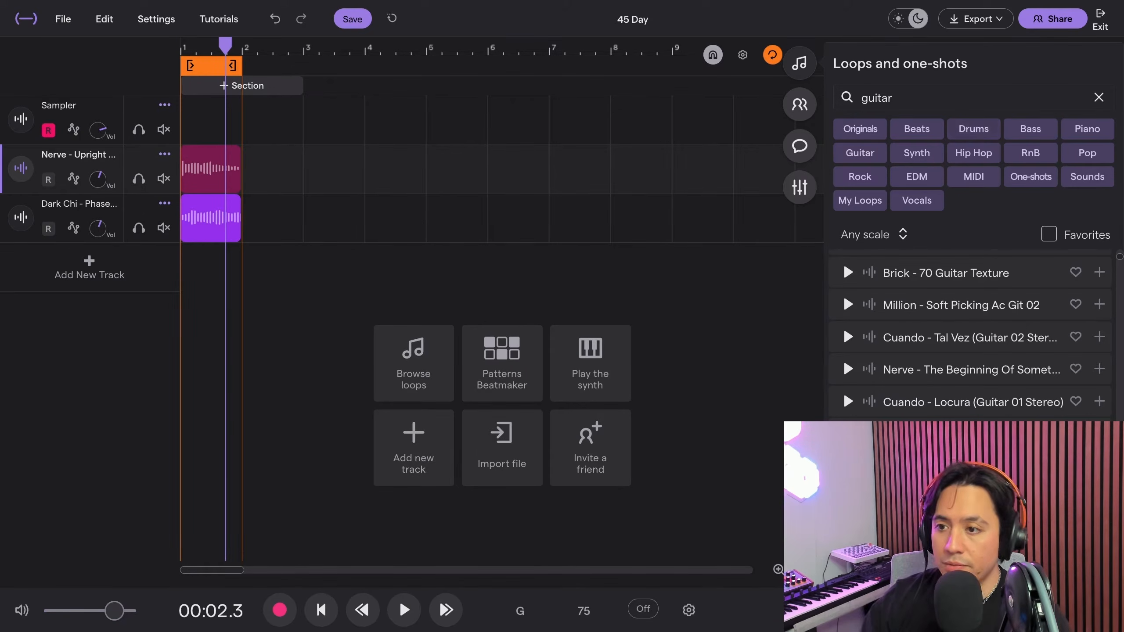
# Search the loops for "diorite", preview candidates against the beat, and add Diorite - Clean Vocals as a one-bar clip.
pyautogui.doubleClick(881, 98)
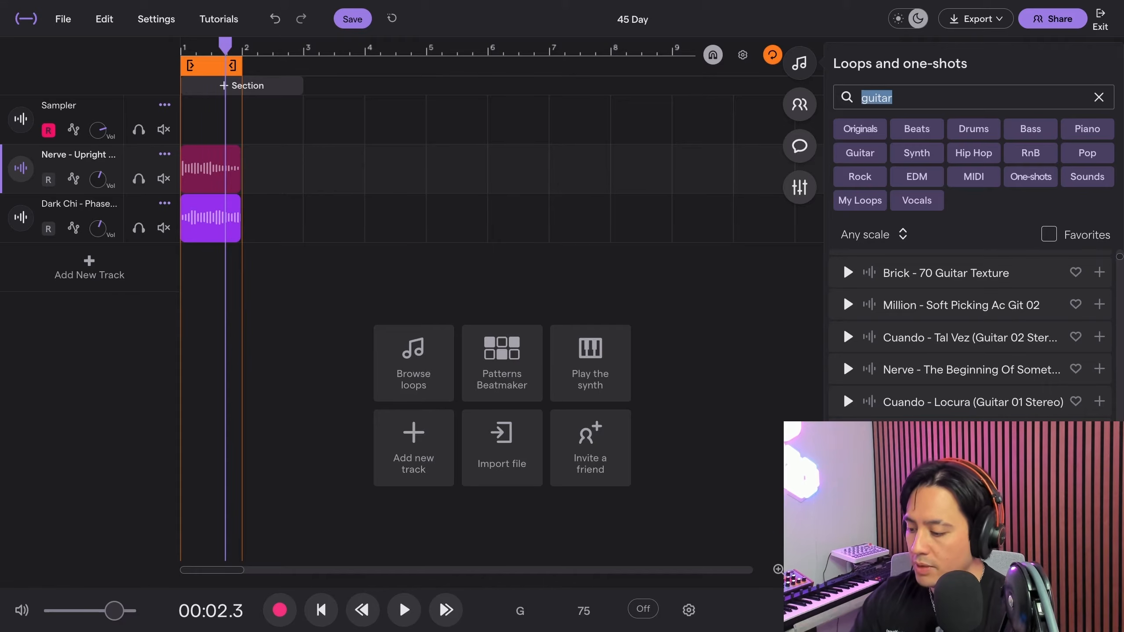
pyautogui.write('di')
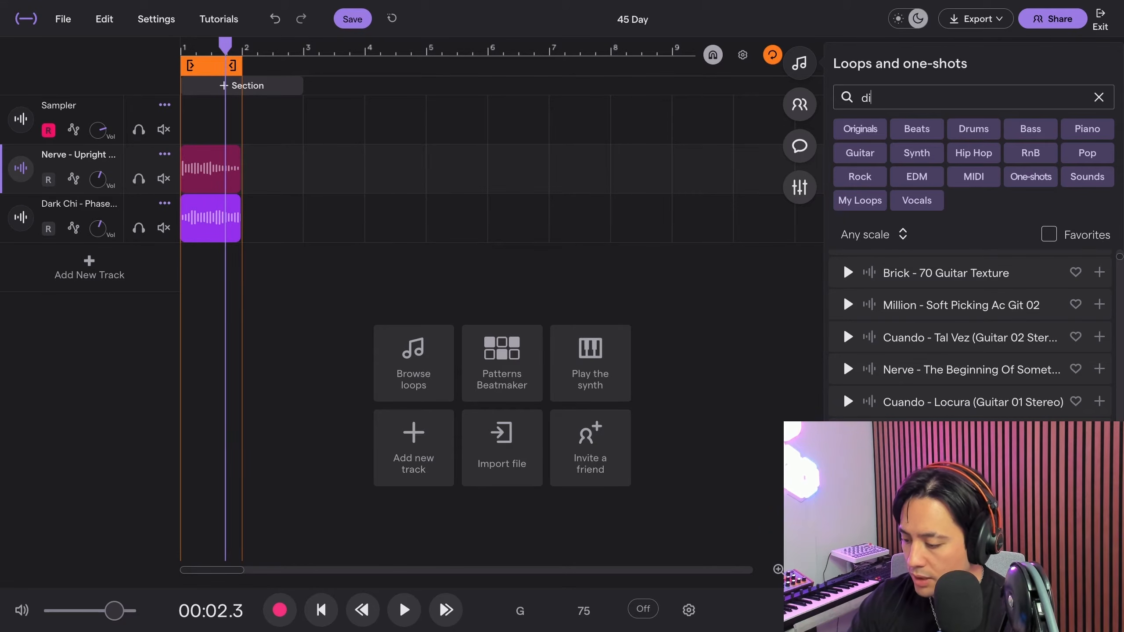
pyautogui.write('orite')
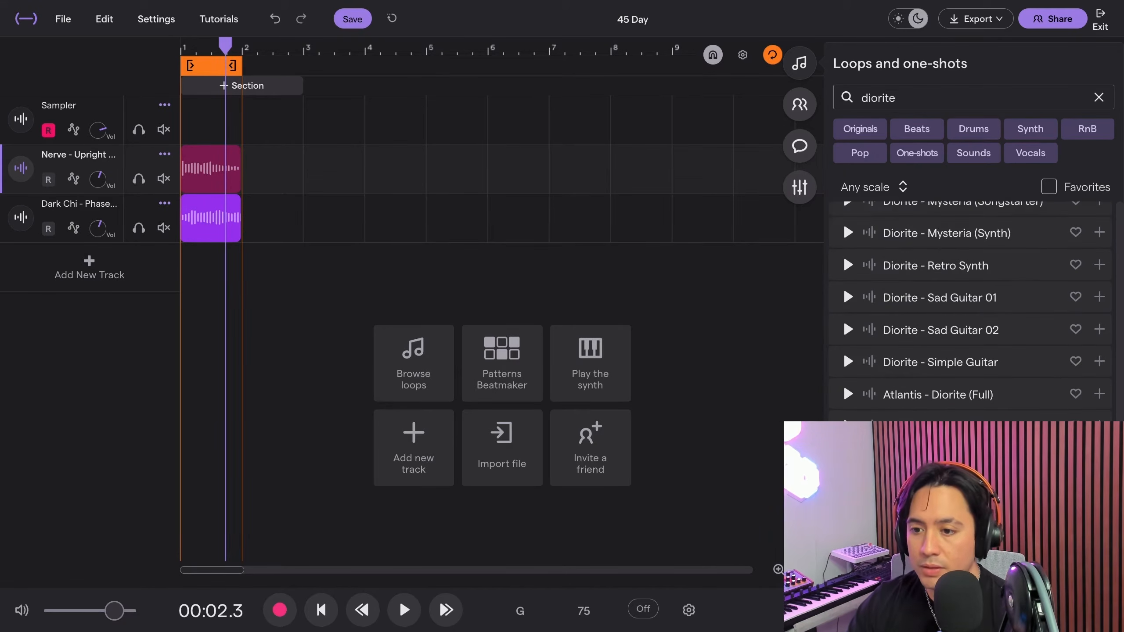
pyautogui.click(848, 297)
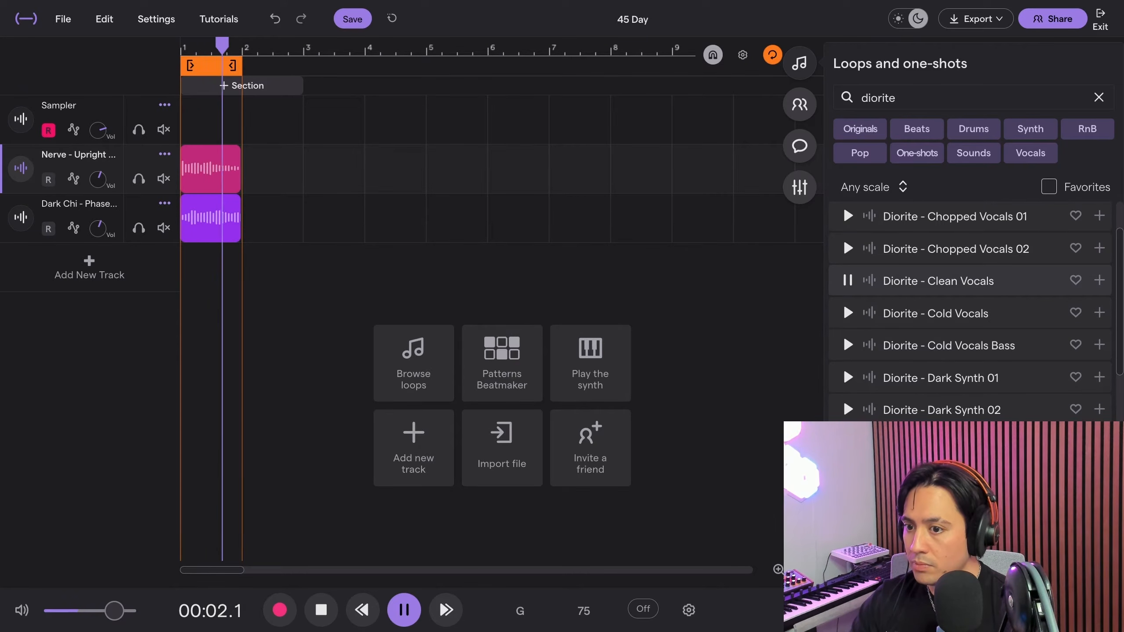
pyautogui.scroll(1, 968, 310)
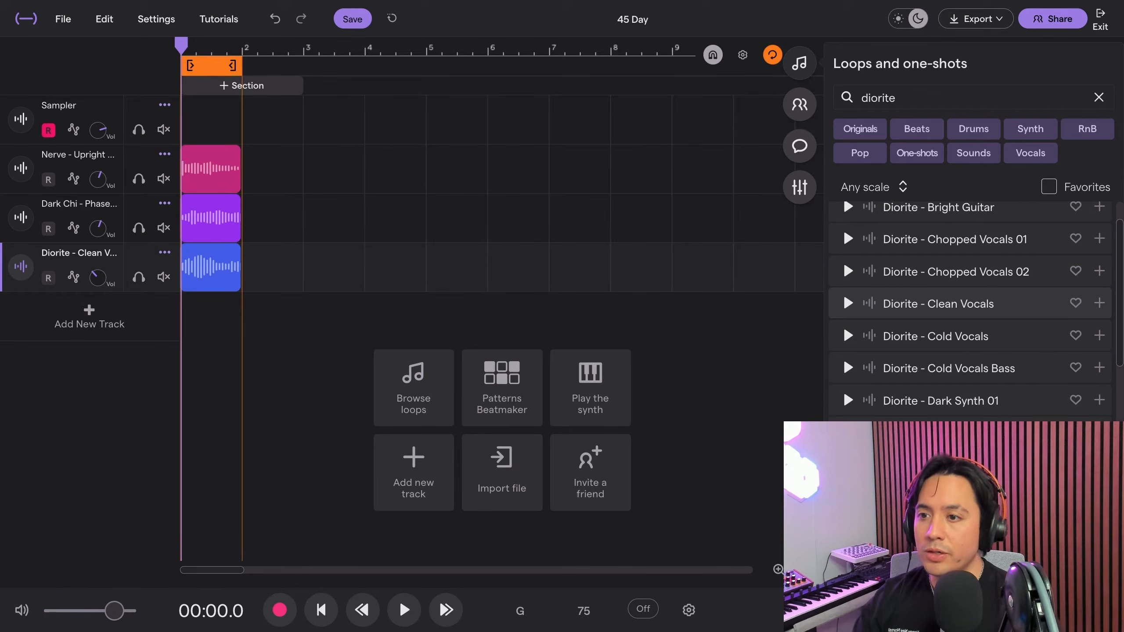
# Search for "tape noise beanie", add Beanie - Tape Noise in bar 1 on a new track, and play it soloed.
pyautogui.doubleClick(878, 98)
pyautogui.write('tape noise beanie')
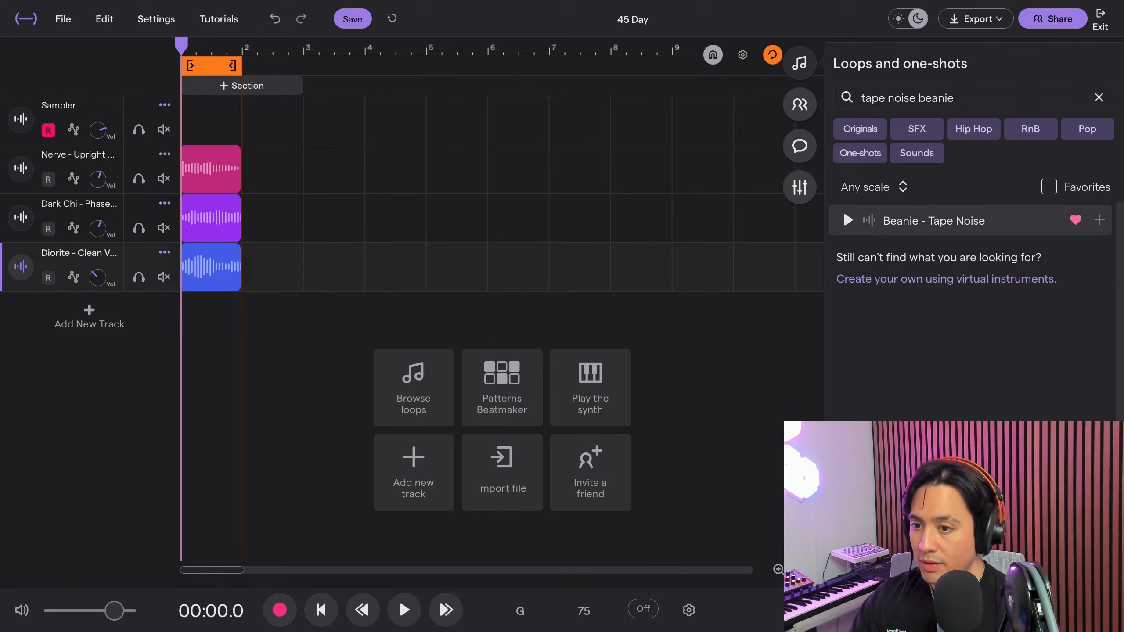
pyautogui.click(139, 326)
pyautogui.press('space')
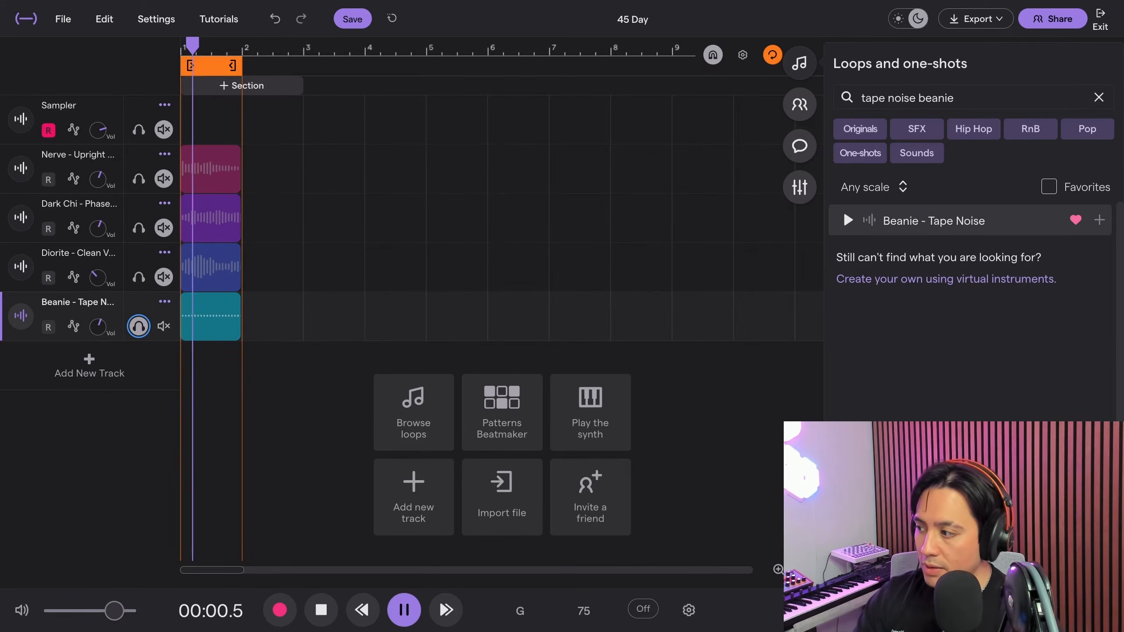
# Bring the Diorite, Dark Chi and Nerve tracks into the solo mix one by one, balancing volumes and raising the Diorite track slightly.
pyautogui.click(139, 276)
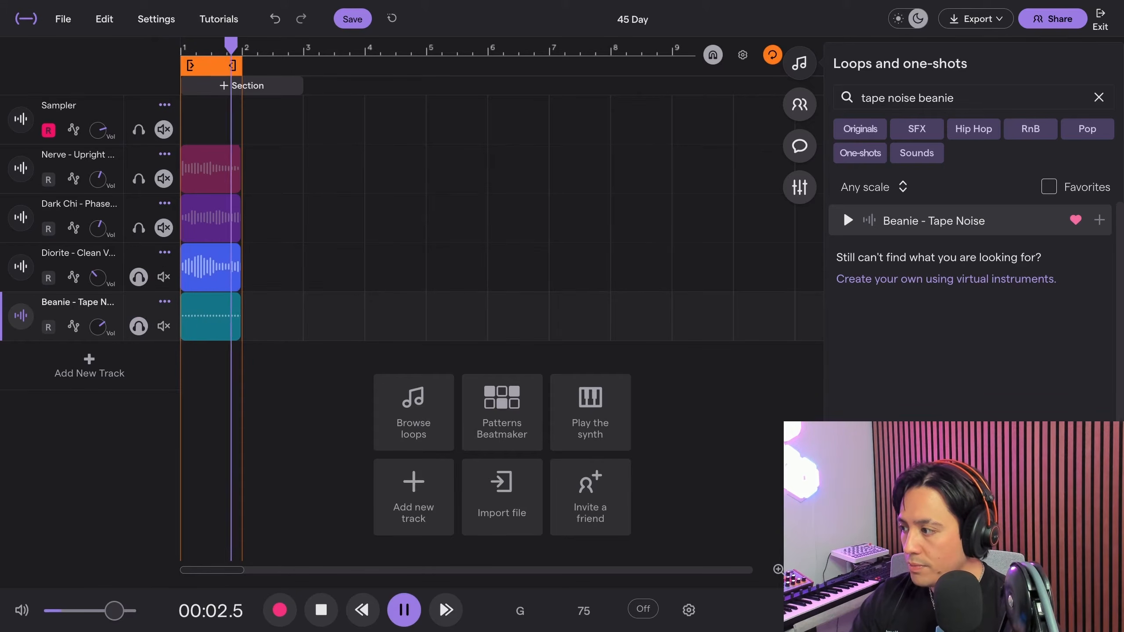
pyautogui.click(138, 227)
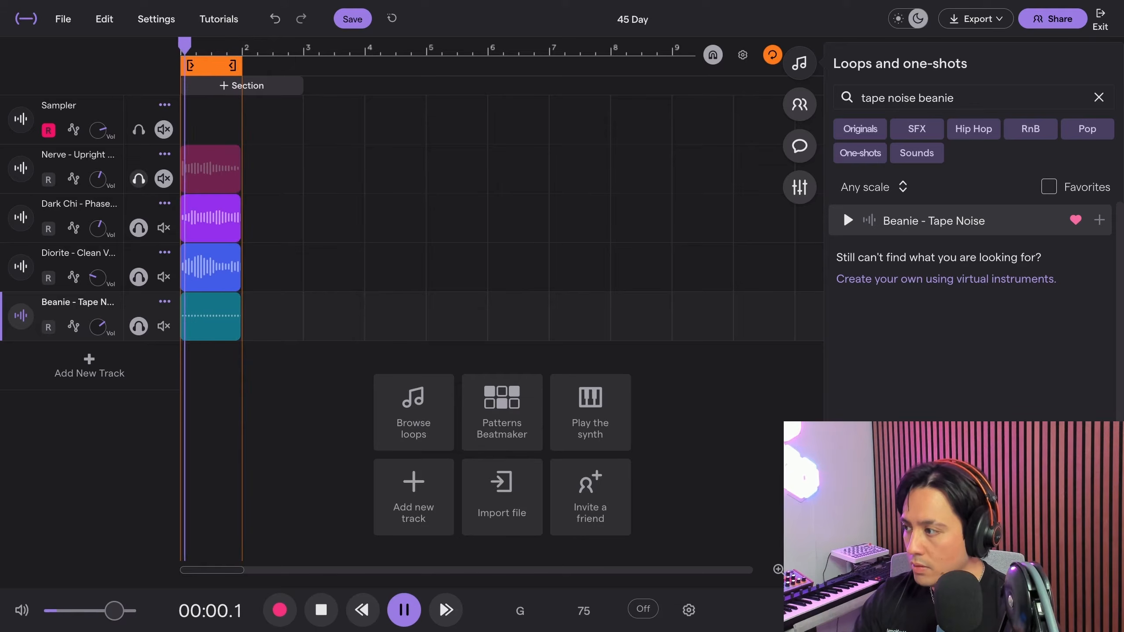
pyautogui.click(138, 178)
pyautogui.click(164, 178)
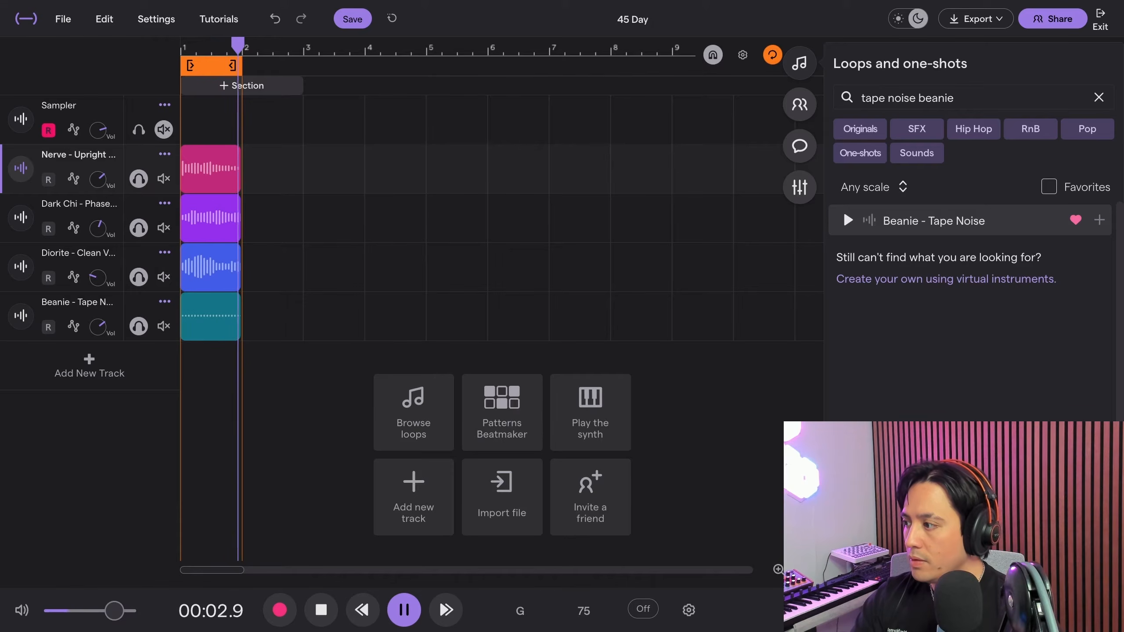
pyautogui.press('space')
pyautogui.moveTo(97, 277); pyautogui.dragTo(98, 271)
# Apply the Vocal Tuner at Extreme amount in the project key of G Major to the Diorite - Clean Vocals clip and play it back.
pyautogui.click(21, 267)
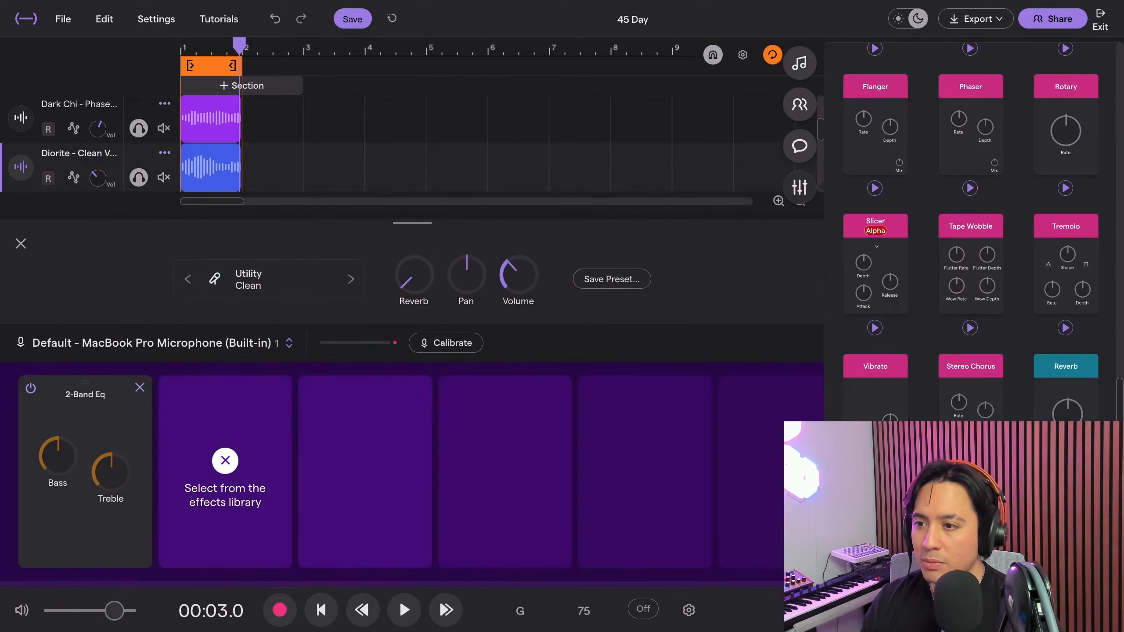
pyautogui.click(800, 187)
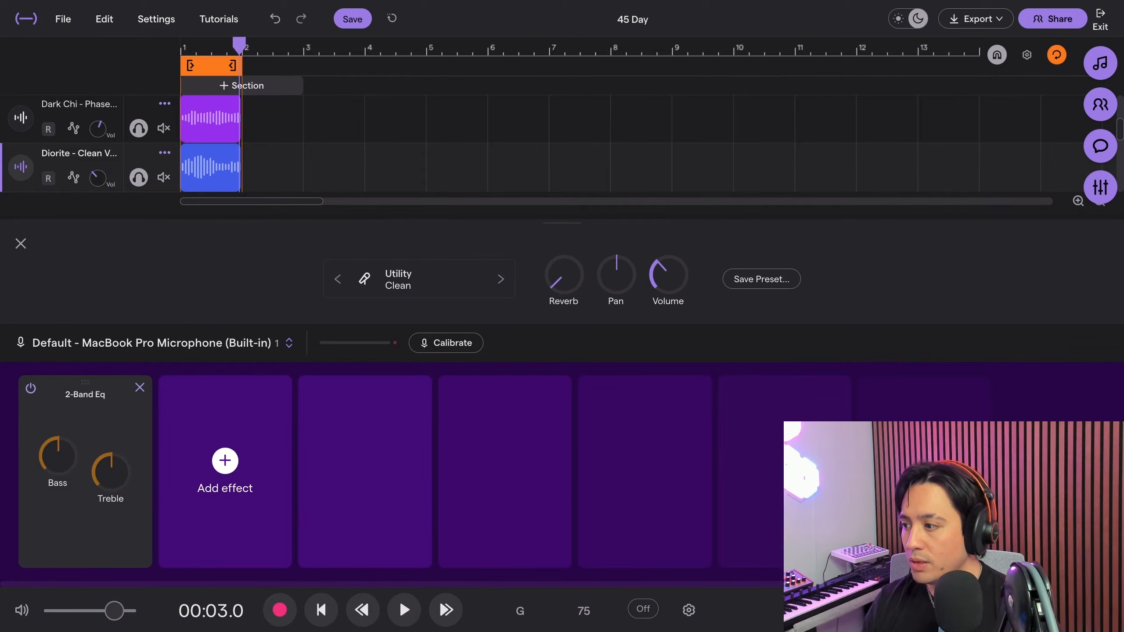
pyautogui.click(208, 167)
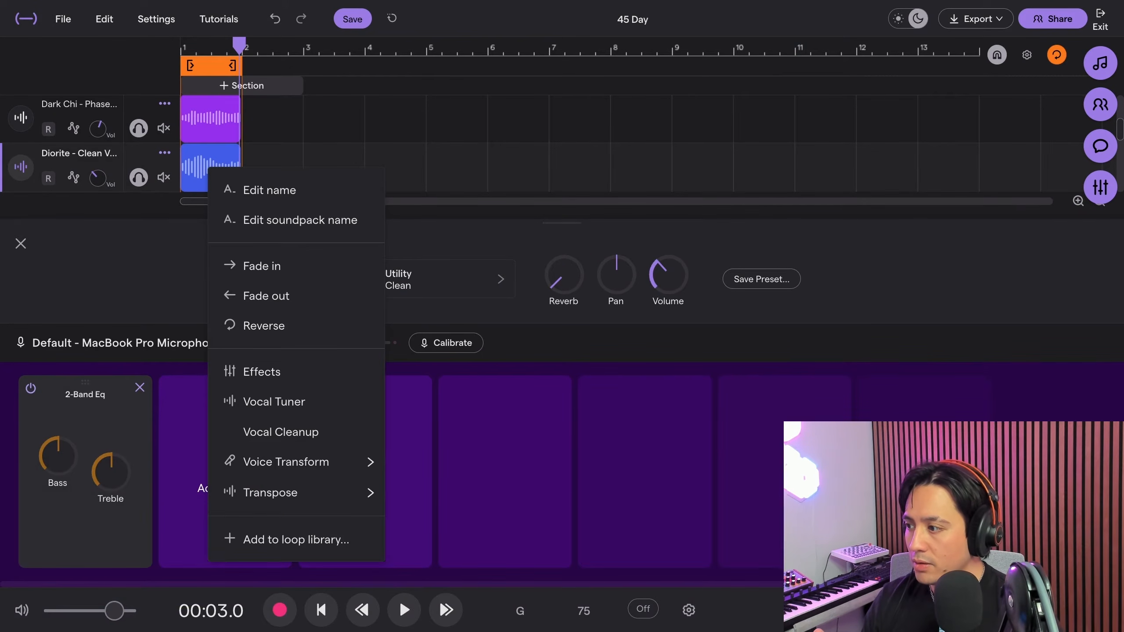
pyautogui.click(271, 402)
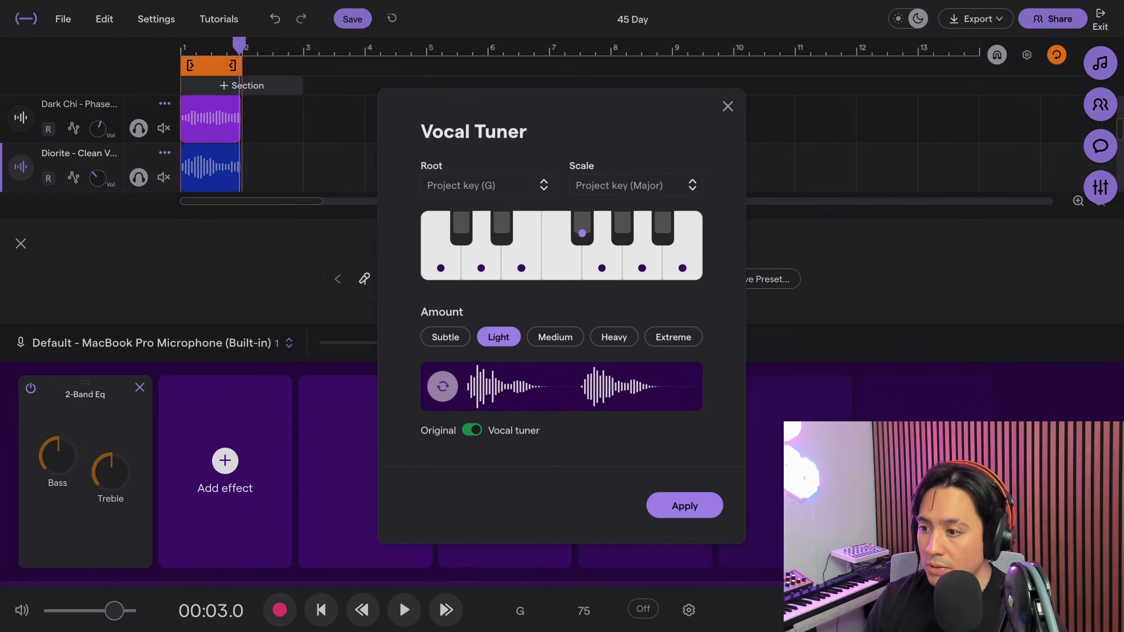
pyautogui.click(673, 337)
pyautogui.click(684, 505)
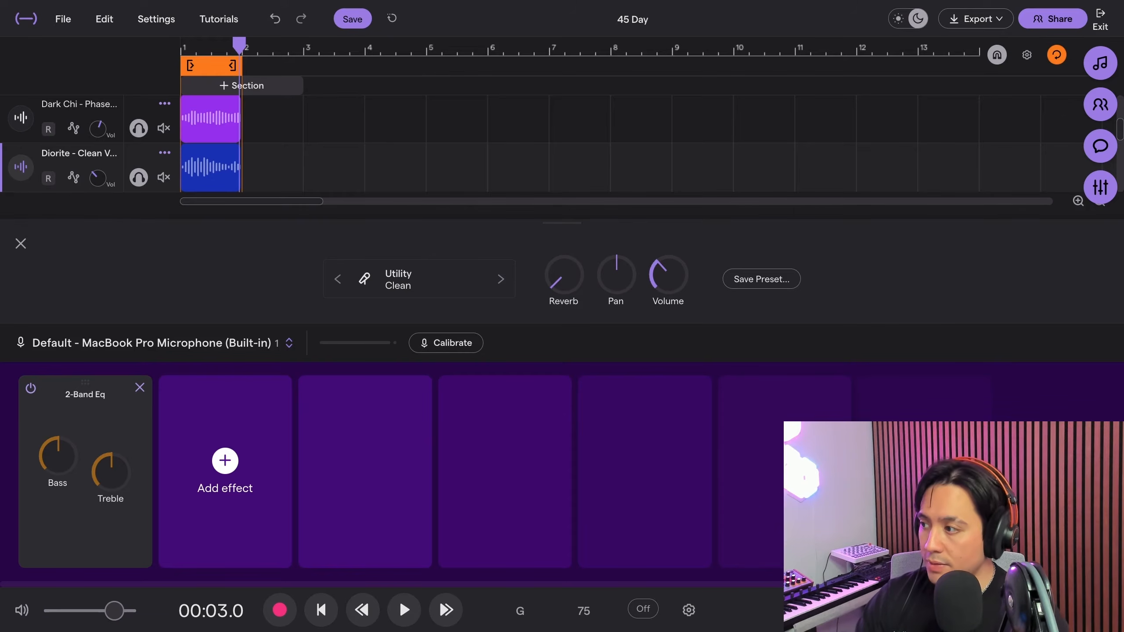
pyautogui.press('space')
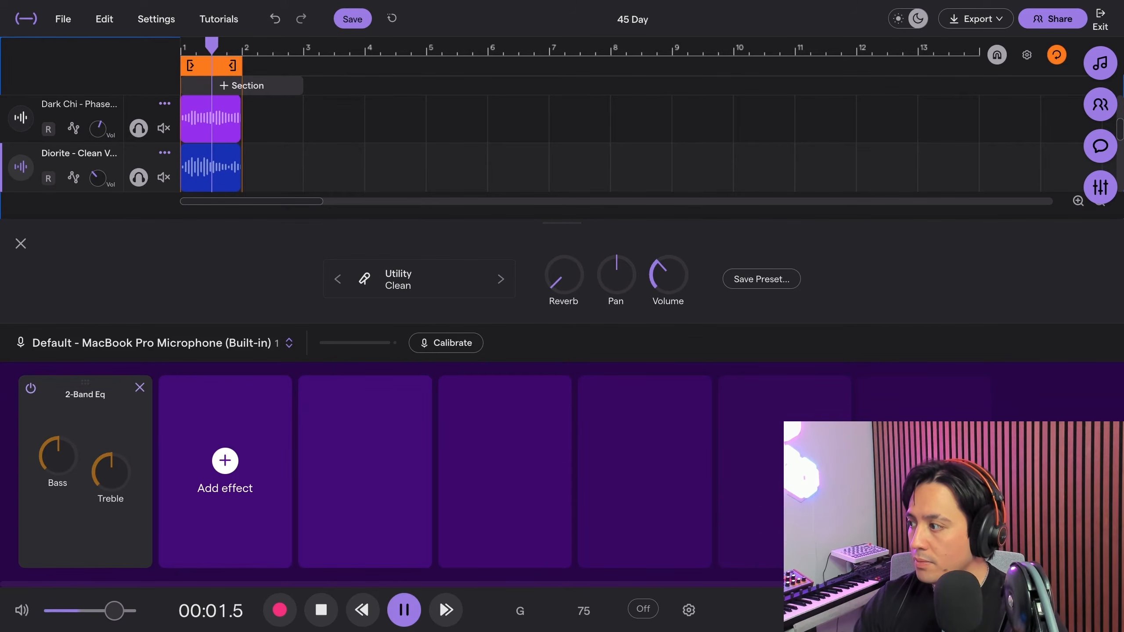
pyautogui.press('space')
# Raise the Diorite track's Reverb to about halfway, close its track settings, and play the layered loops together.
pyautogui.click(225, 461)
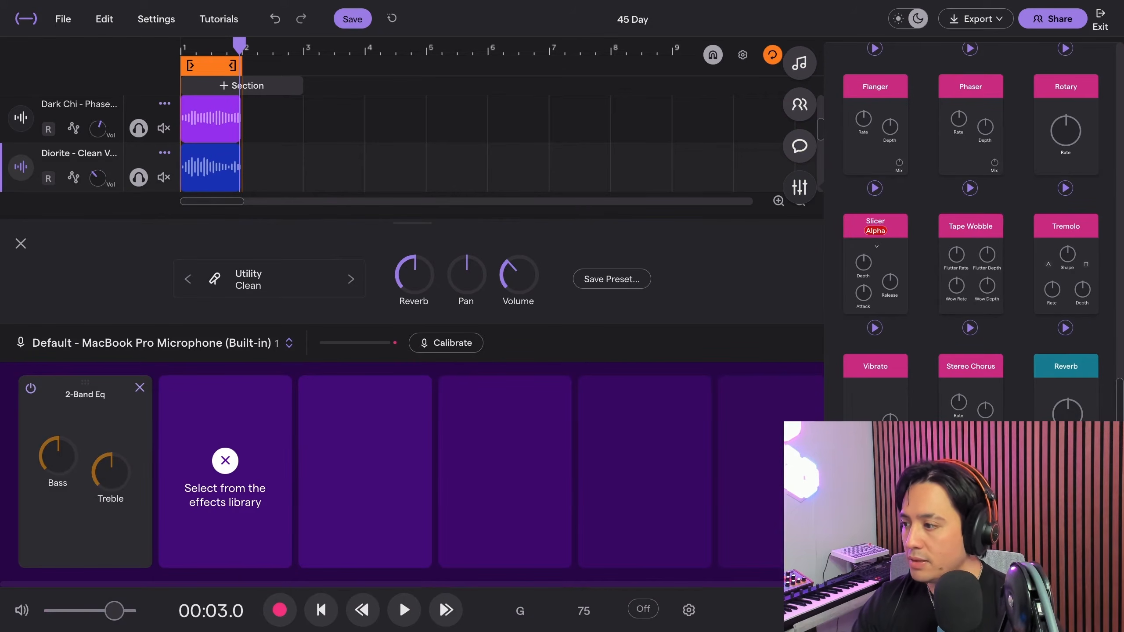
pyautogui.click(21, 244)
pyautogui.press('Return')
pyautogui.press('space')
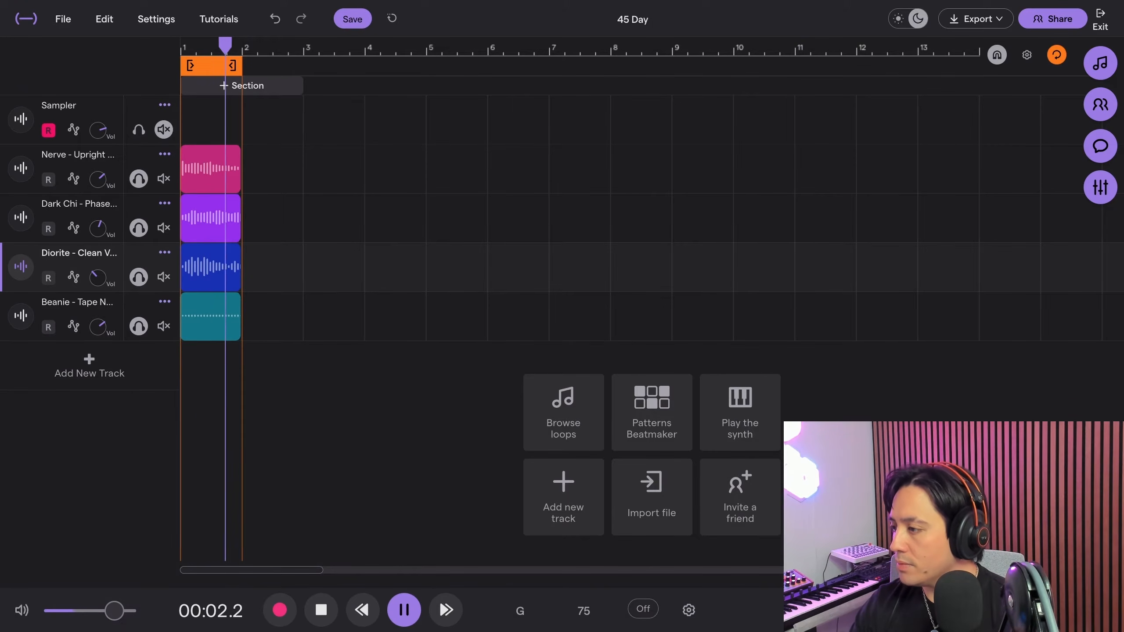
pyautogui.press('space')
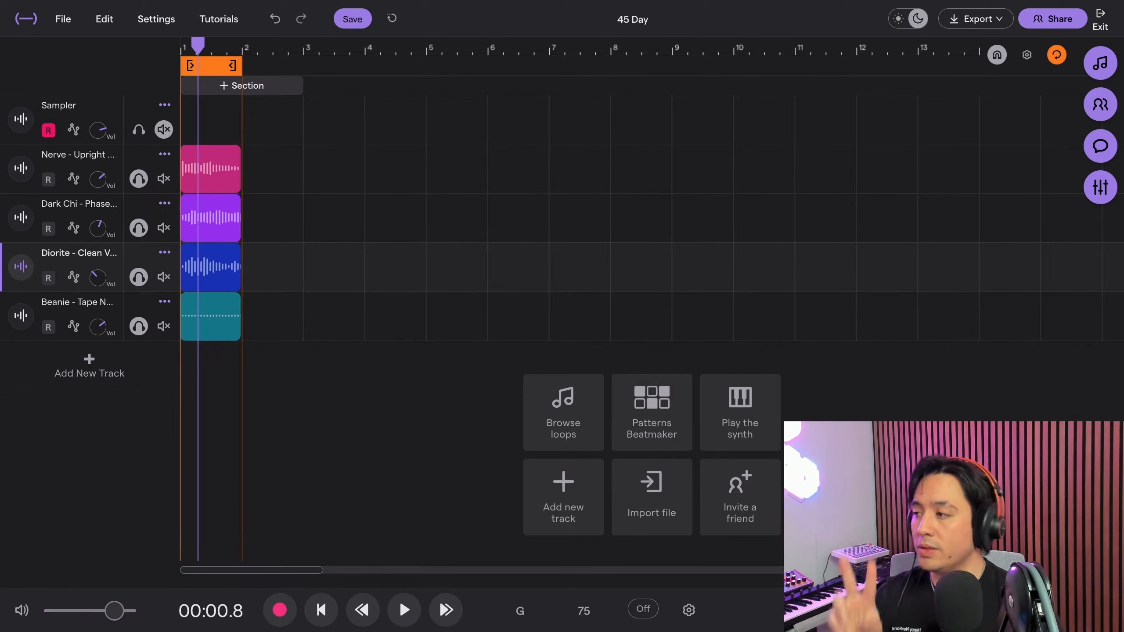
# Stretch the Nerve - Upright clip to two bars, trim it back to one bar, and listen to the result.
pyautogui.moveTo(210, 170)
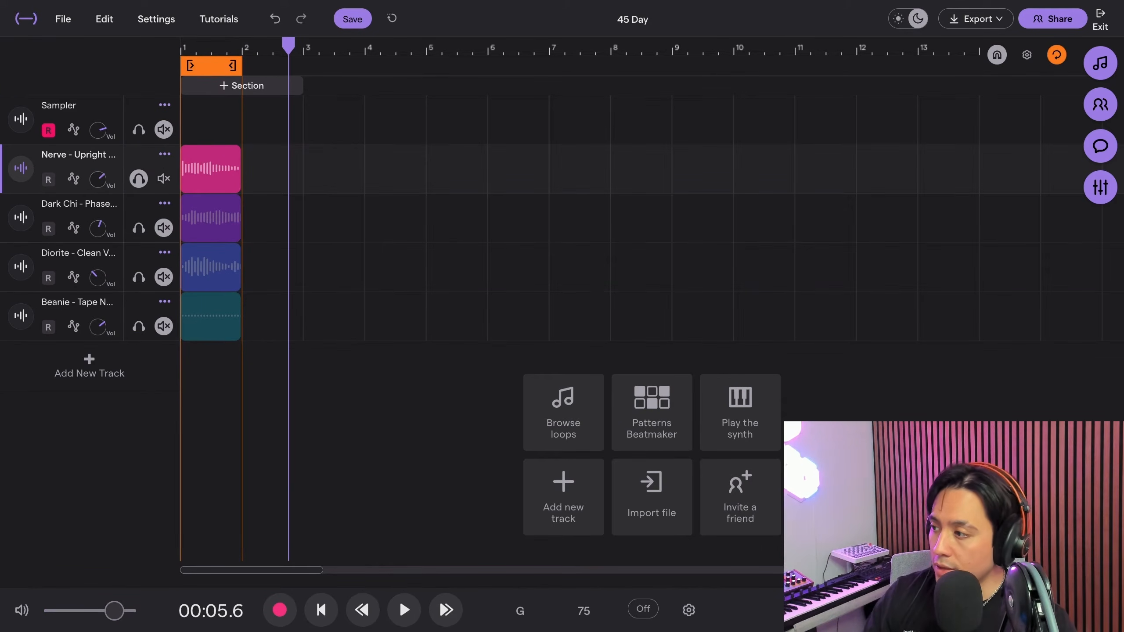
pyautogui.moveTo(210, 171)
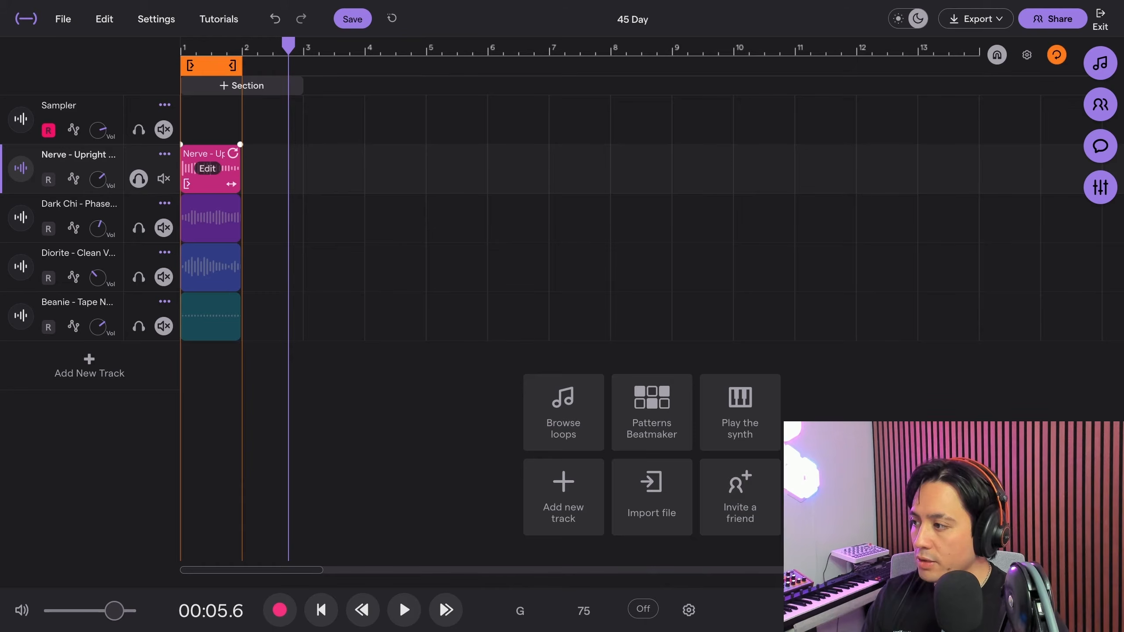
pyautogui.moveTo(231, 183); pyautogui.dragTo(294, 183)
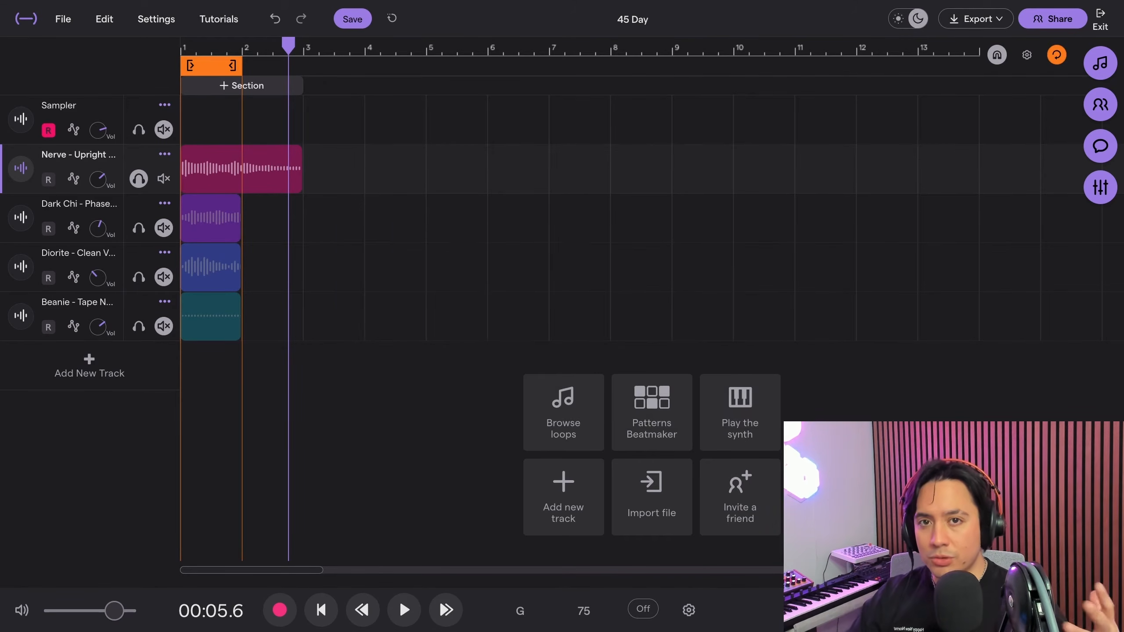
pyautogui.moveTo(302, 145); pyautogui.dragTo(239, 144)
pyautogui.press('space')
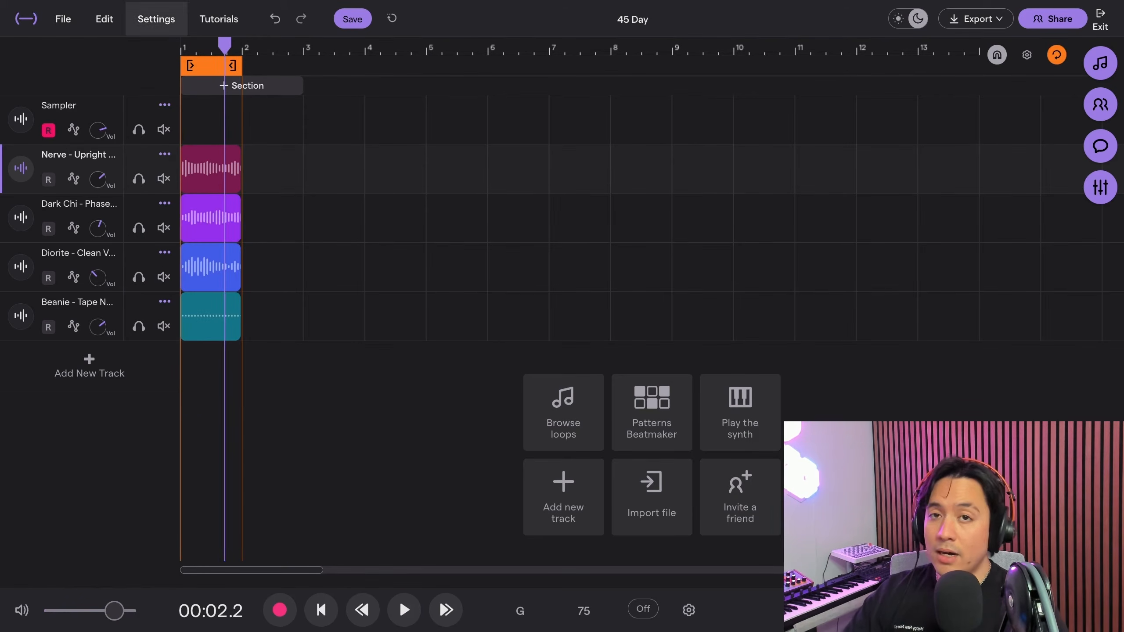
# Merge the Nerve, Dark Chi, Diorite and Beanie tracks into a single audio track.
pyautogui.click(157, 18)
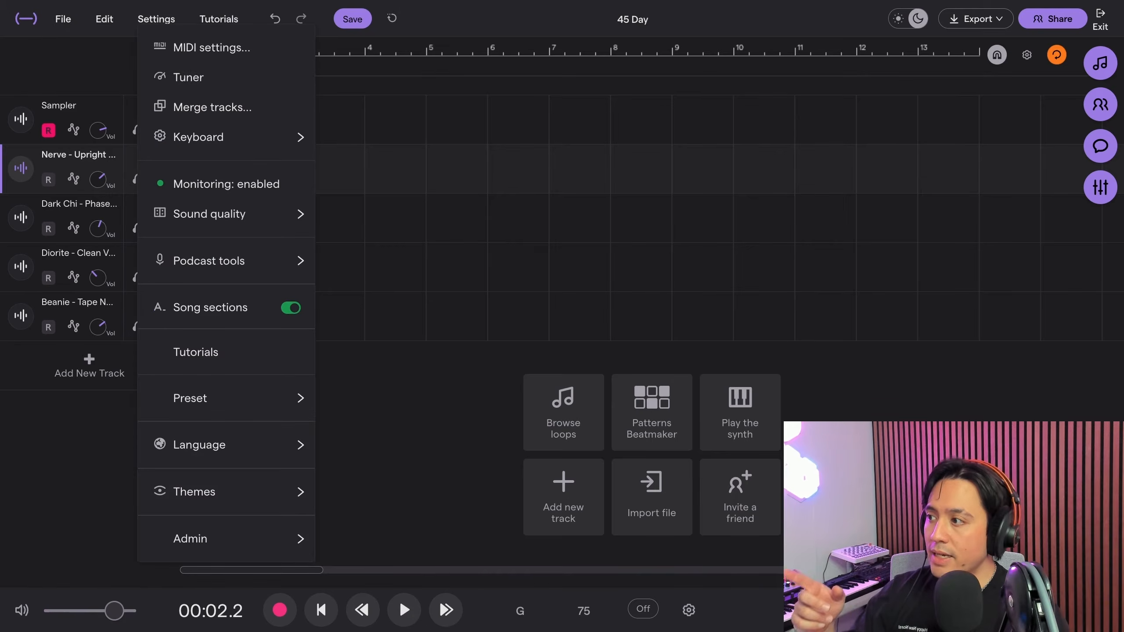
pyautogui.click(213, 107)
pyautogui.click(429, 290)
pyautogui.click(430, 311)
pyautogui.click(430, 332)
pyautogui.click(430, 353)
pyautogui.click(605, 417)
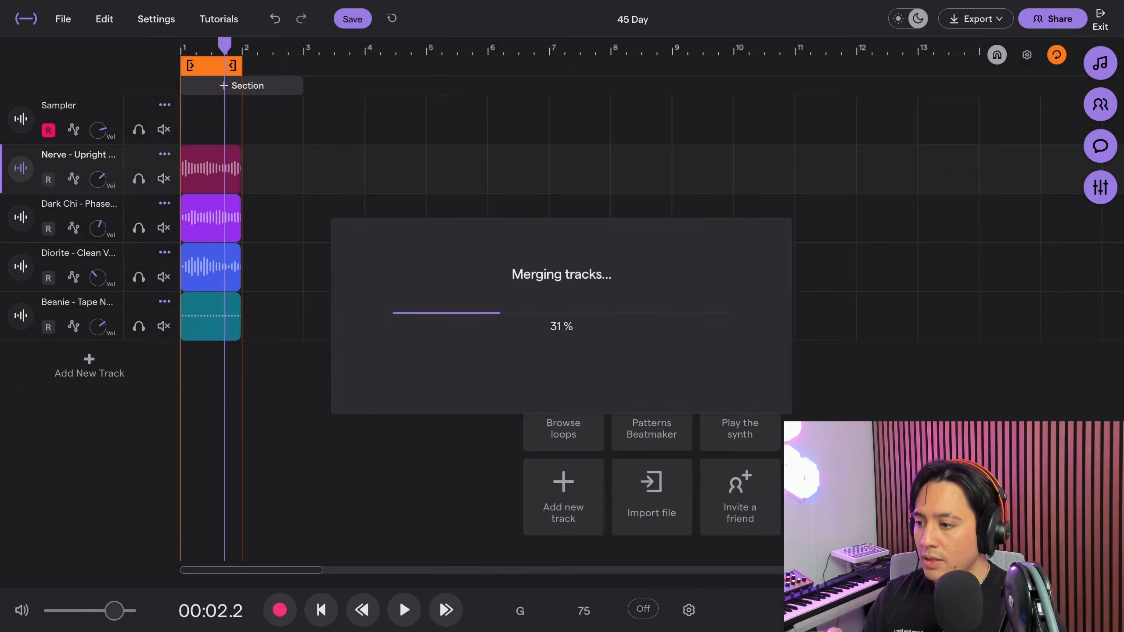
# Trim the merged clip's tail so it ends at one bar and play it back.
pyautogui.moveTo(325, 147); pyautogui.dragTo(240, 147)
pyautogui.press('space')
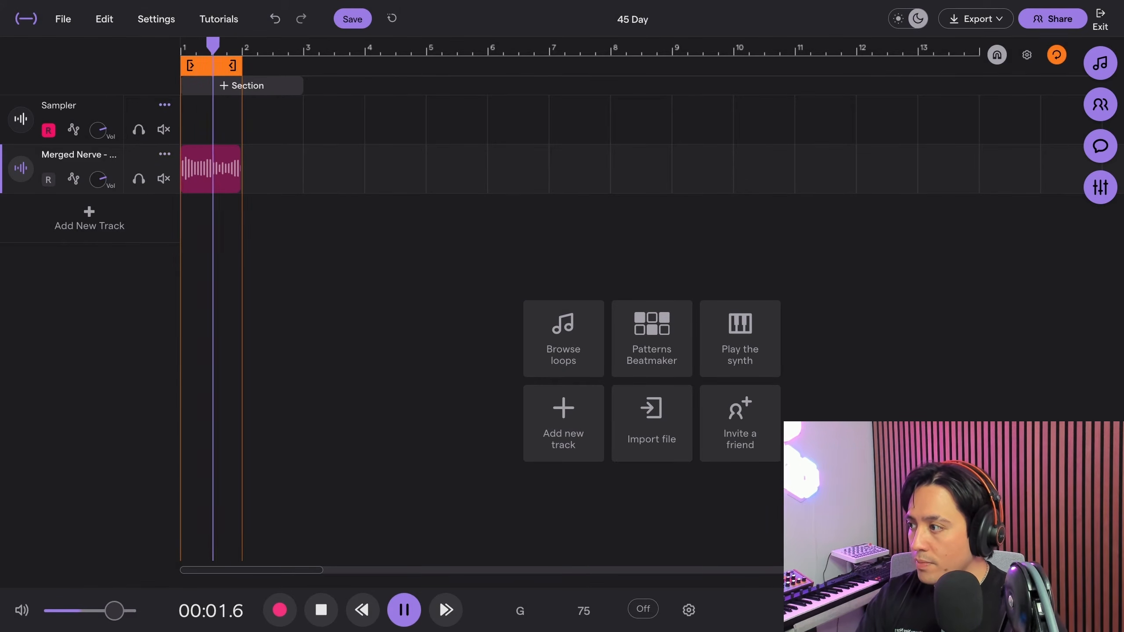
pyautogui.press('space')
# Export the merged Nerve track as a WAV file with its effects.
pyautogui.click(164, 154)
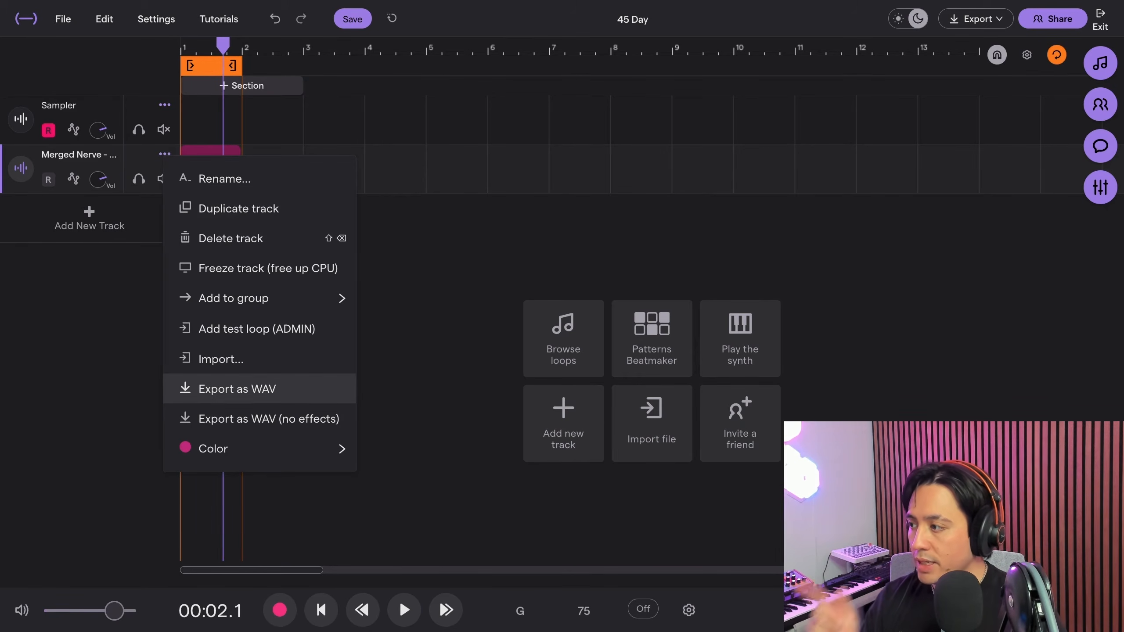
pyautogui.click(237, 389)
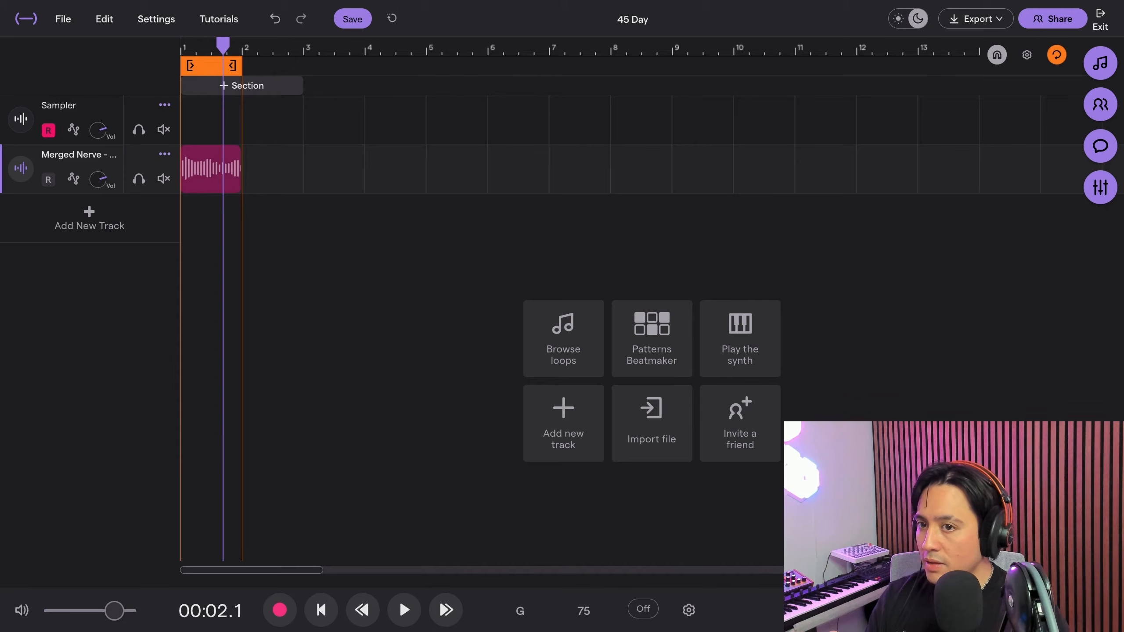
# Delete the current sample from the Sampler track and import the merged Nerve audio in its place.
pyautogui.click(60, 107)
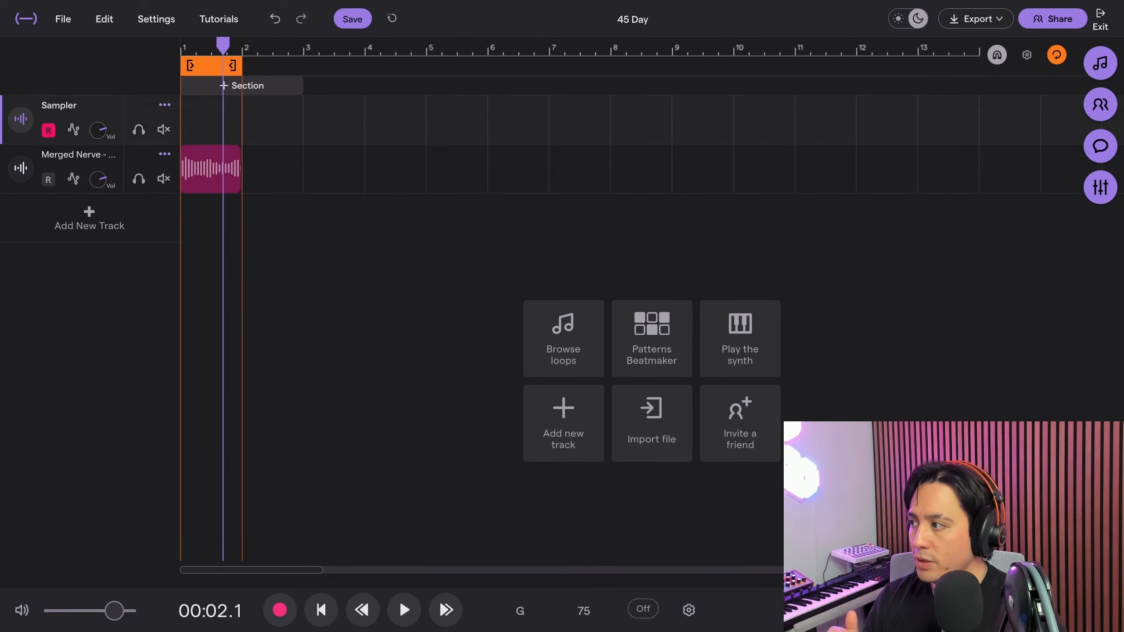
pyautogui.click(20, 119)
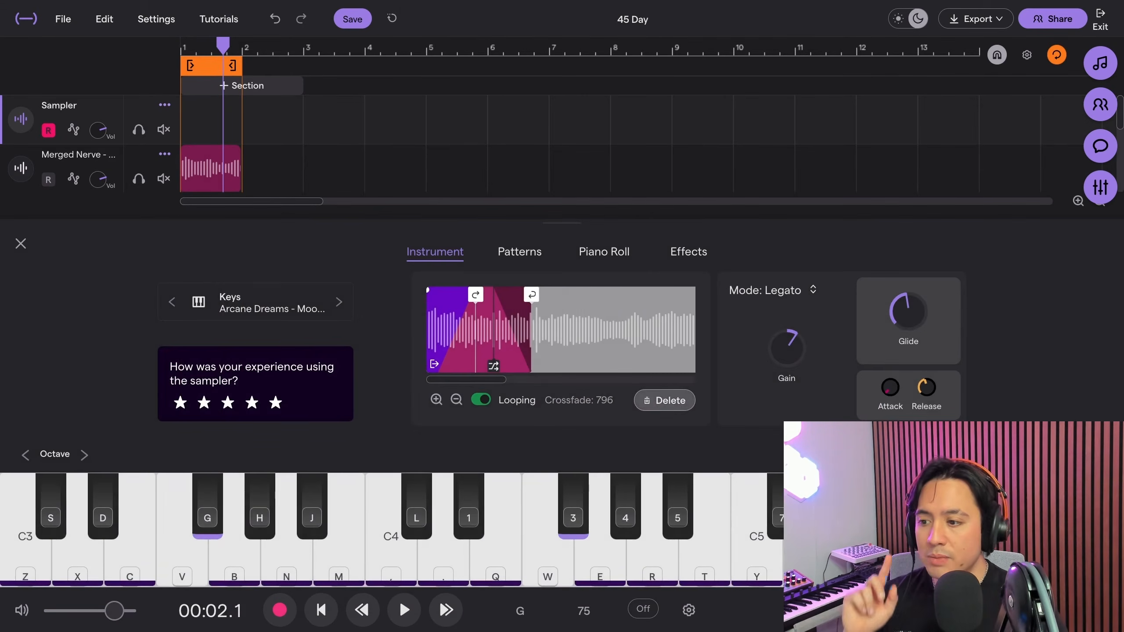
pyautogui.click(664, 400)
pyautogui.click(694, 370)
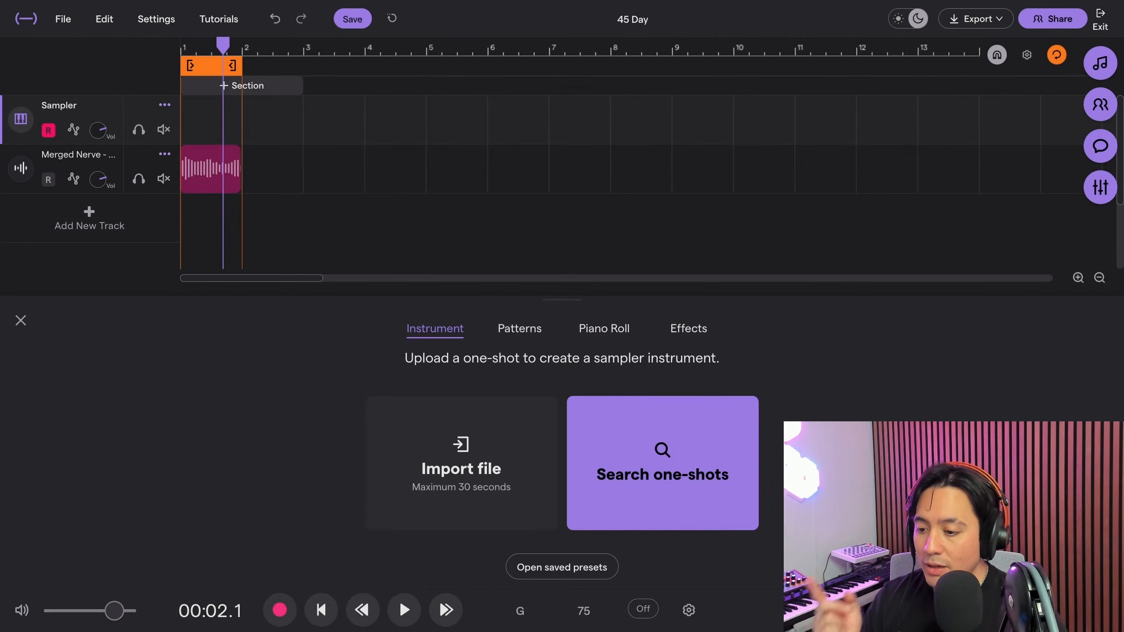
pyautogui.moveTo(211, 168); pyautogui.dragTo(461, 442)
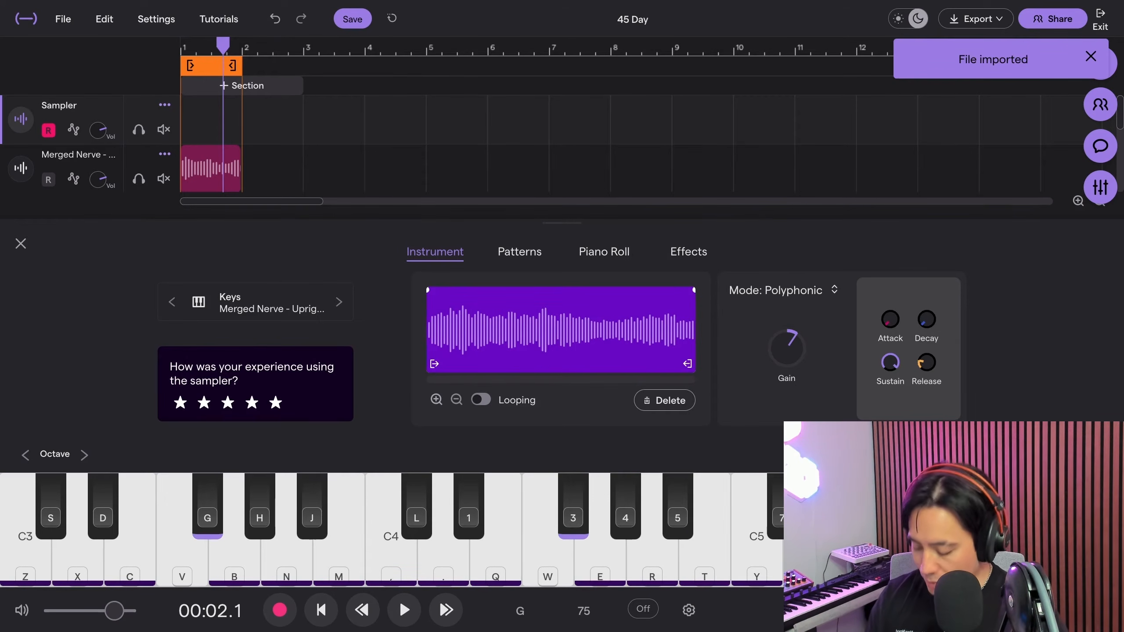
# Enable sample looping with a crossfade of 706, move the loop start to just before the waveform's middle, and test a note.
pyautogui.moveTo(687, 364); pyautogui.dragTo(604, 366)
pyautogui.click(481, 400)
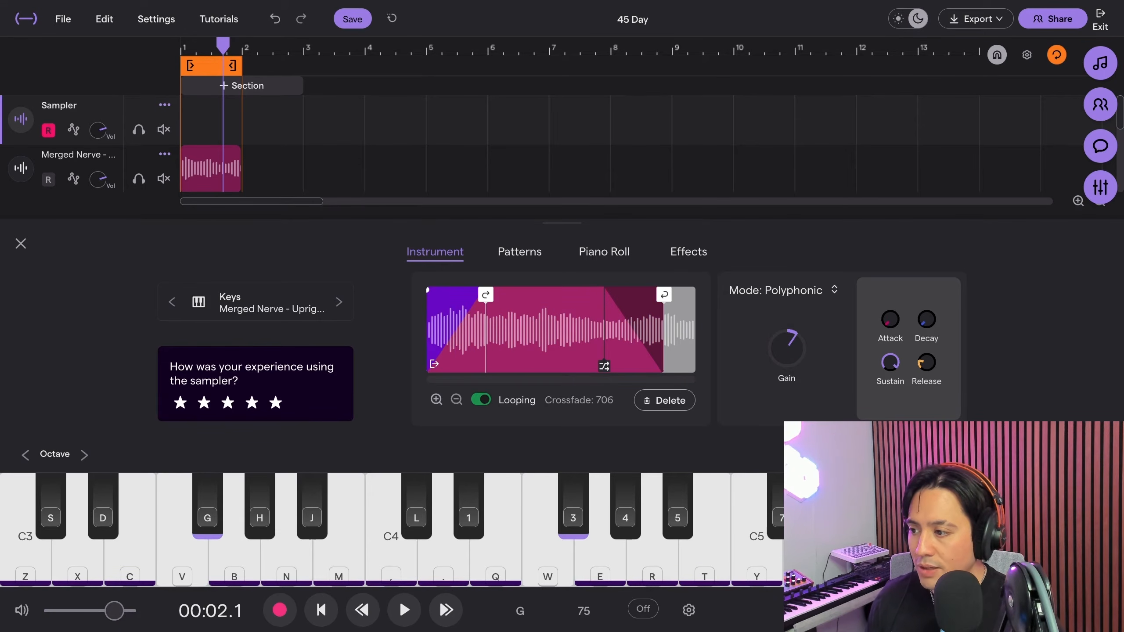
pyautogui.moveTo(486, 294); pyautogui.dragTo(547, 295)
pyautogui.press('z')
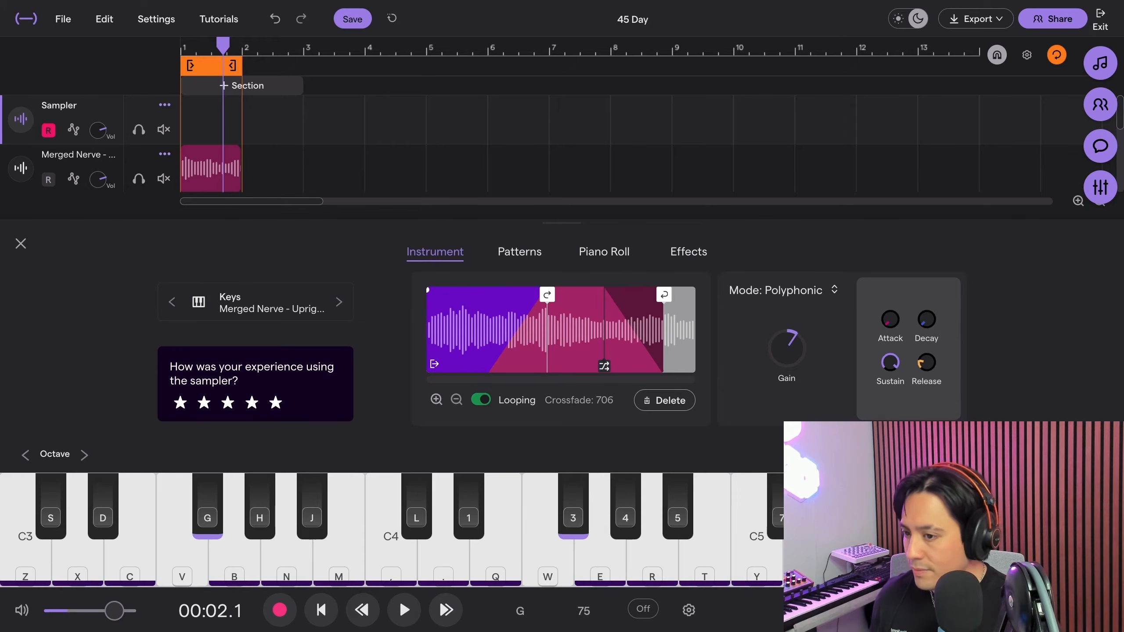
# Switch the sampler to Legato mode and adjust its Release and Glide slightly.
pyautogui.click(834, 290)
pyautogui.click(729, 391)
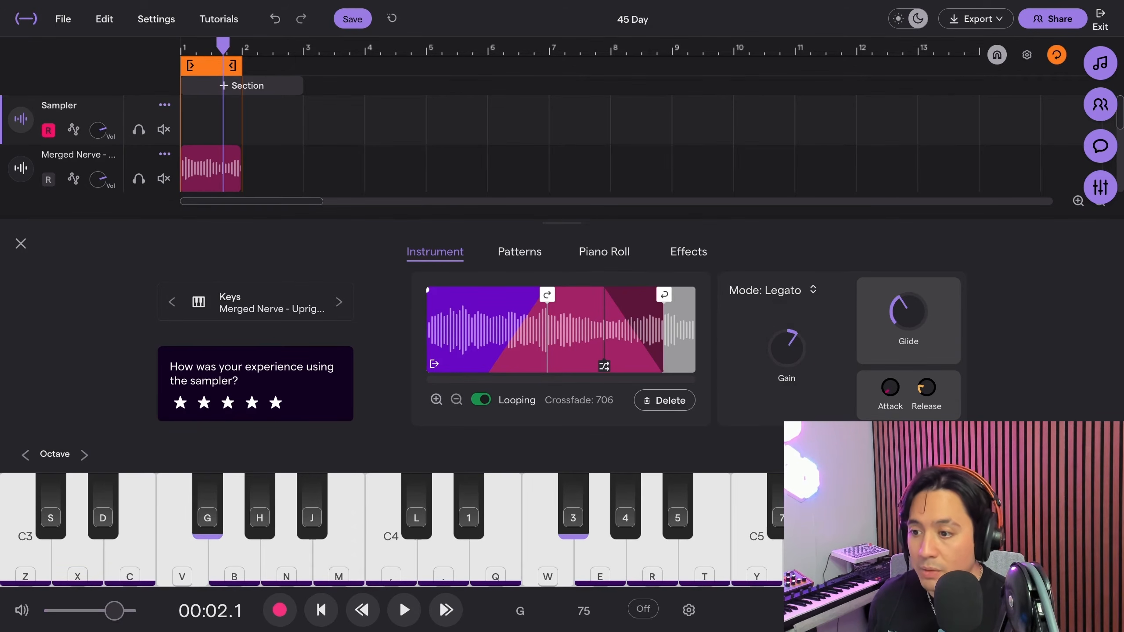
pyautogui.moveTo(926, 387); pyautogui.dragTo(926, 376)
pyautogui.moveTo(908, 311); pyautogui.dragTo(907, 312)
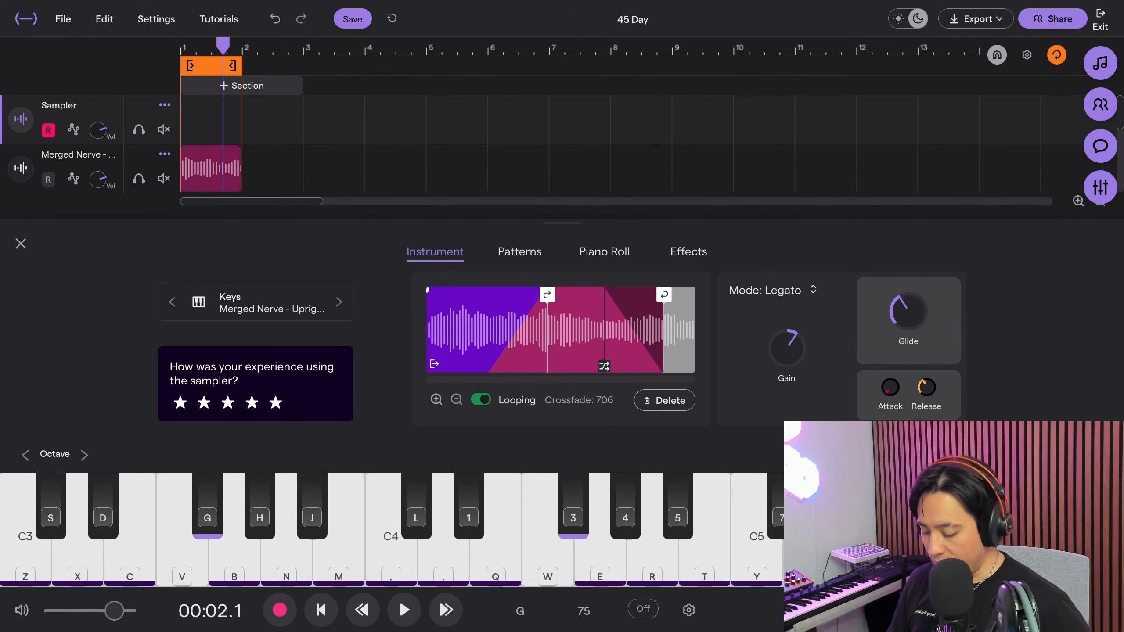
# Find and add the Bushwick - Adaption (Full Beat) loop by searching for "Bushwick drums", and mute the merged Nerve track.
pyautogui.click(1099, 63)
pyautogui.tripleClick(906, 97)
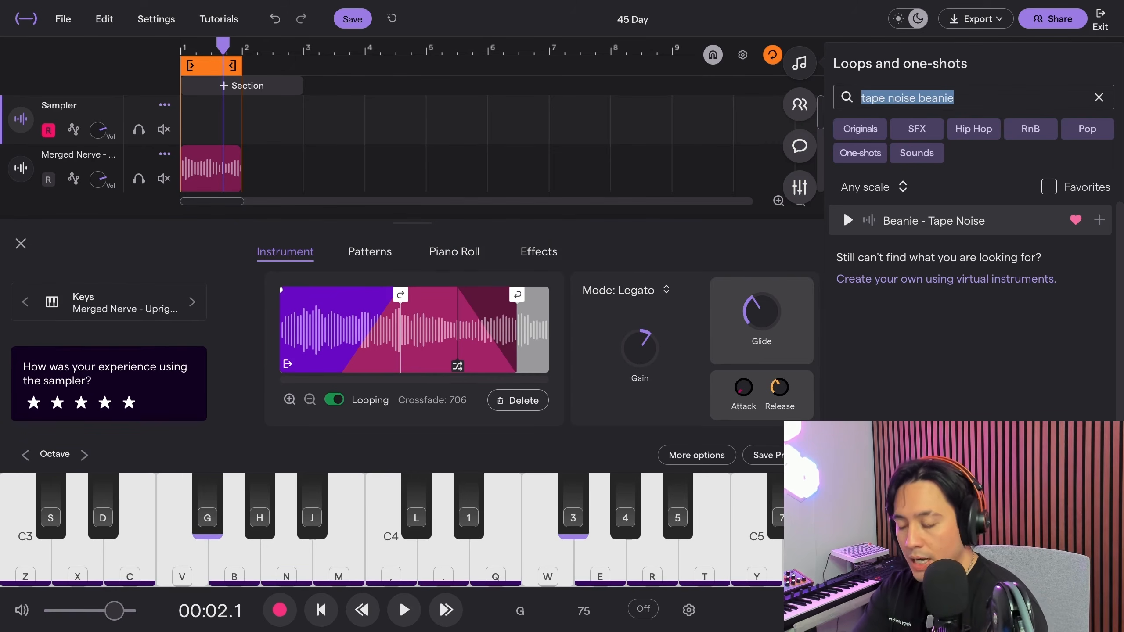
pyautogui.write('Bushwick drums')
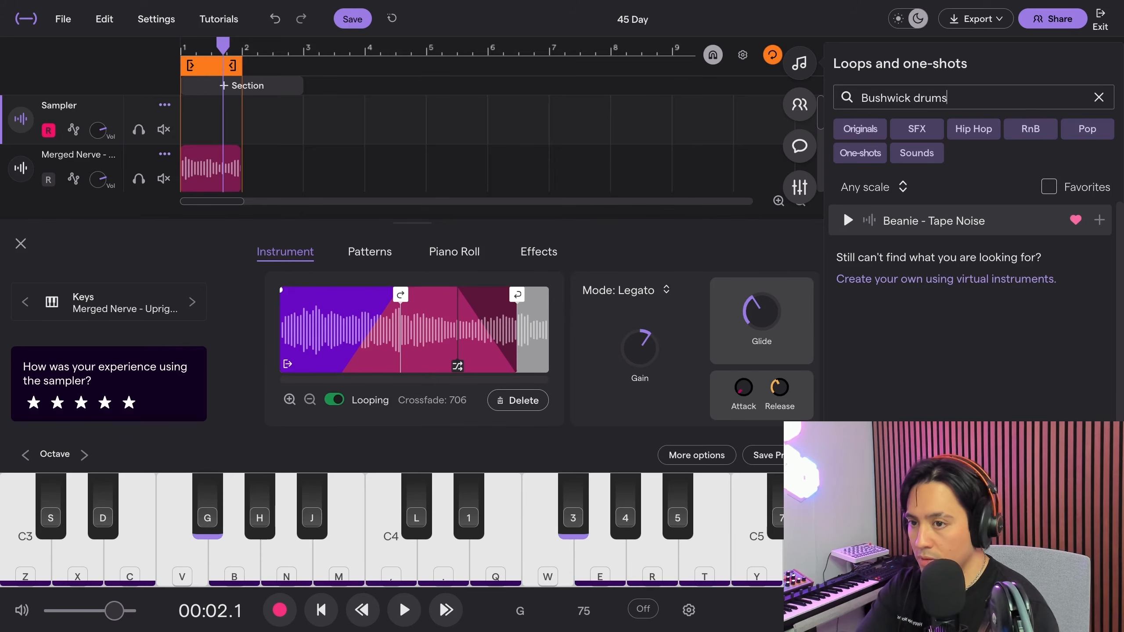
pyautogui.click(847, 196)
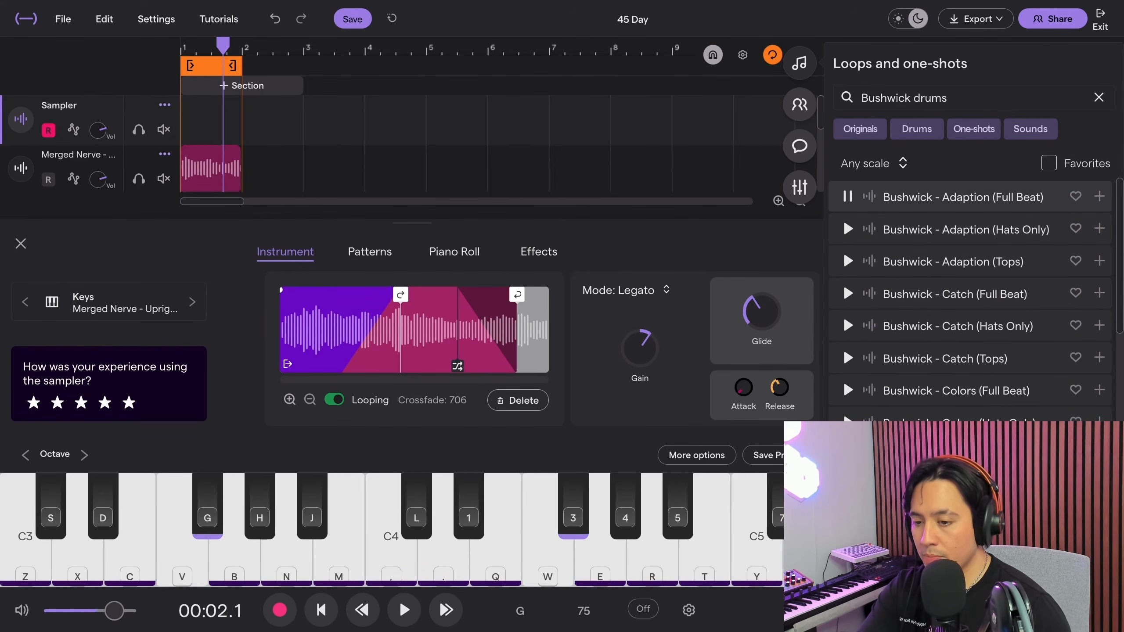
pyautogui.click(1099, 197)
pyautogui.click(57, 167)
pyautogui.click(164, 178)
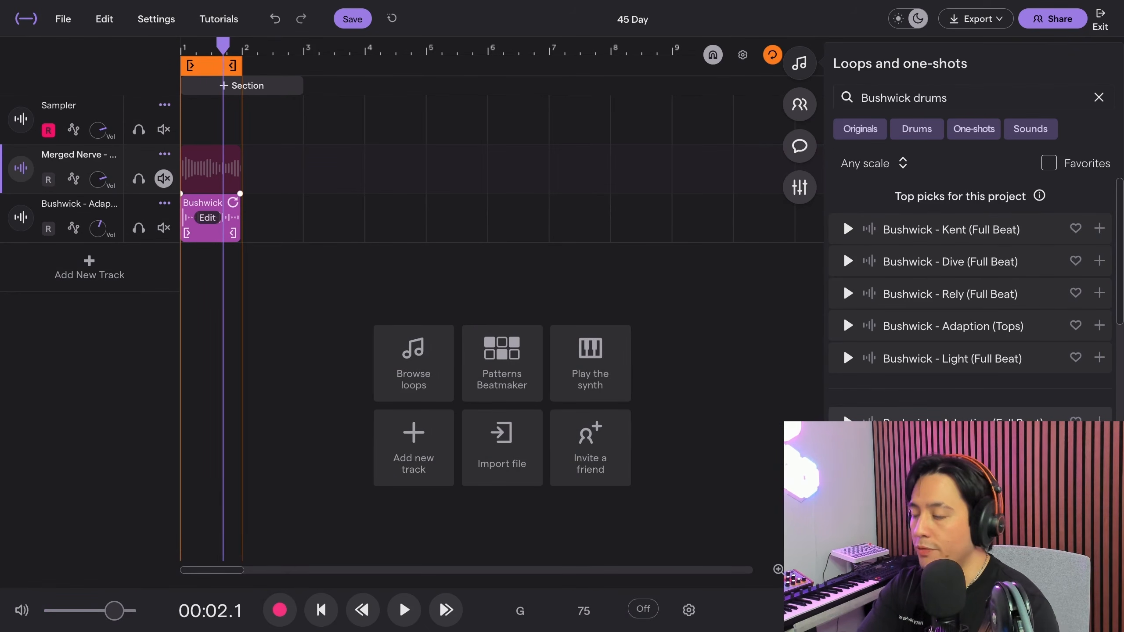
# Quantize the recorded Sampler clip to 1/8 notes.
pyautogui.press('Return')
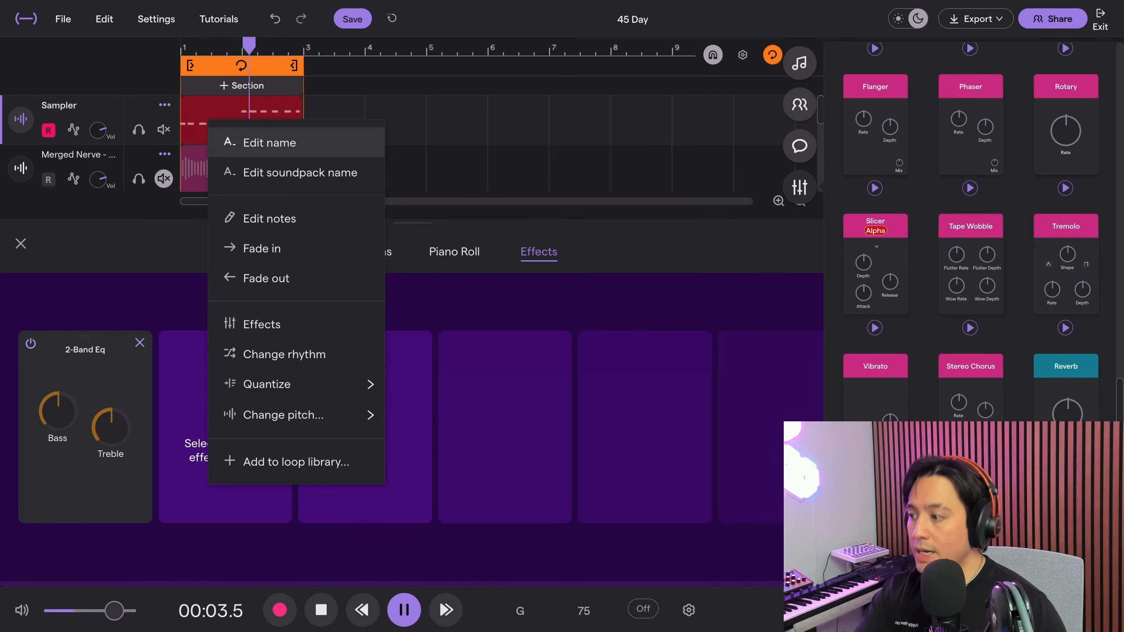
pyautogui.moveTo(310, 384)
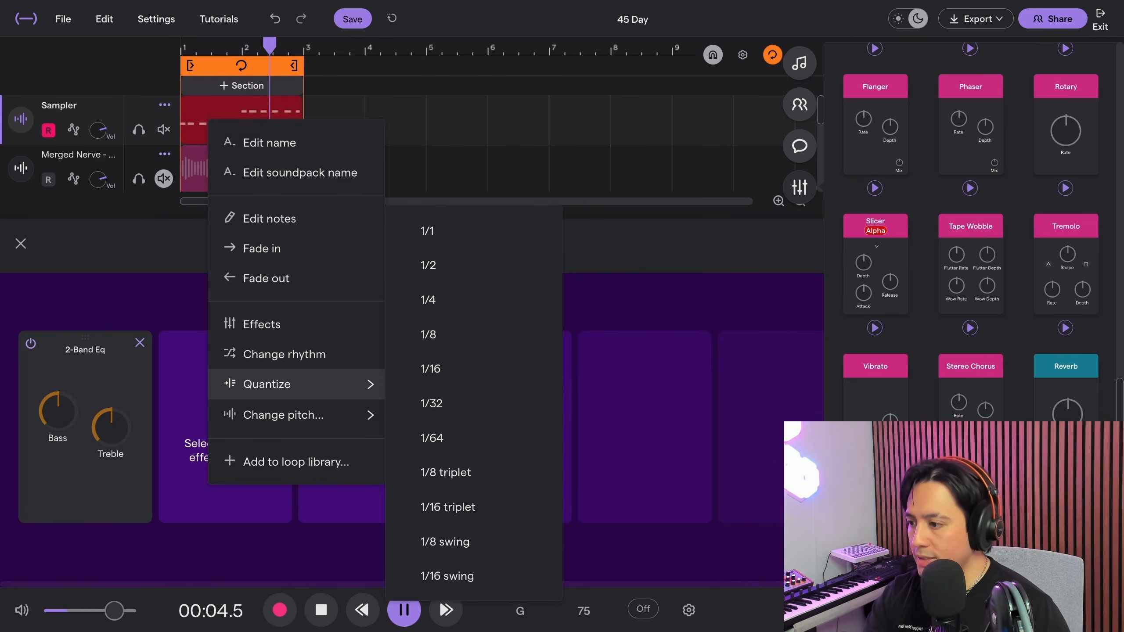
pyautogui.click(473, 334)
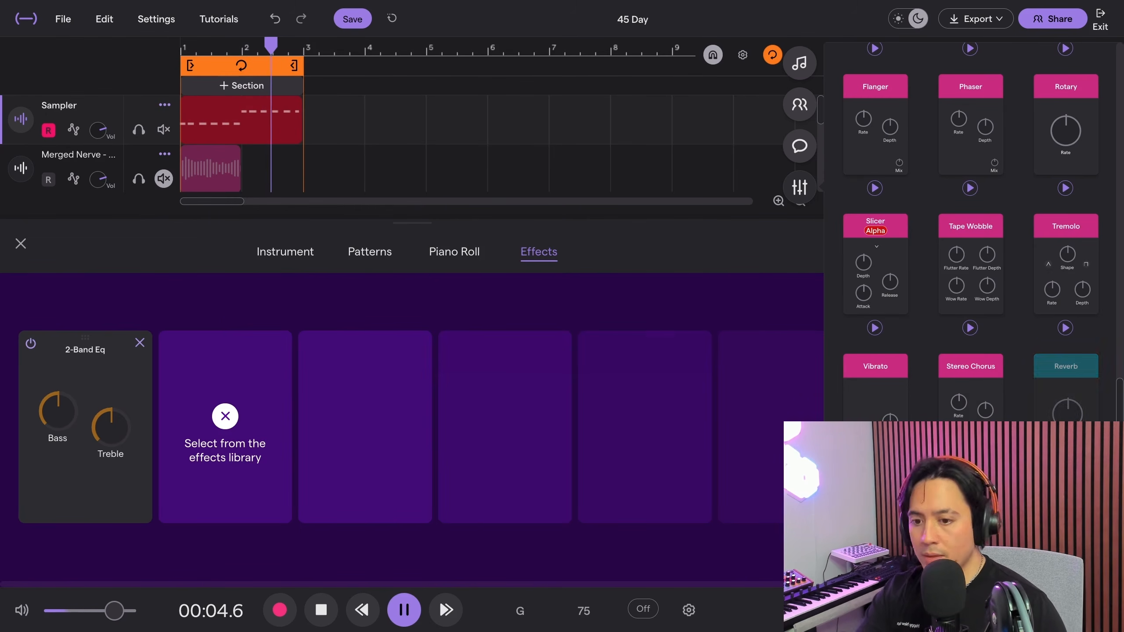
# Add a Medium Room Reverb to the Sampler track, set its amount to 0.52, and raise its Low Cut slightly.
pyautogui.click(1065, 367)
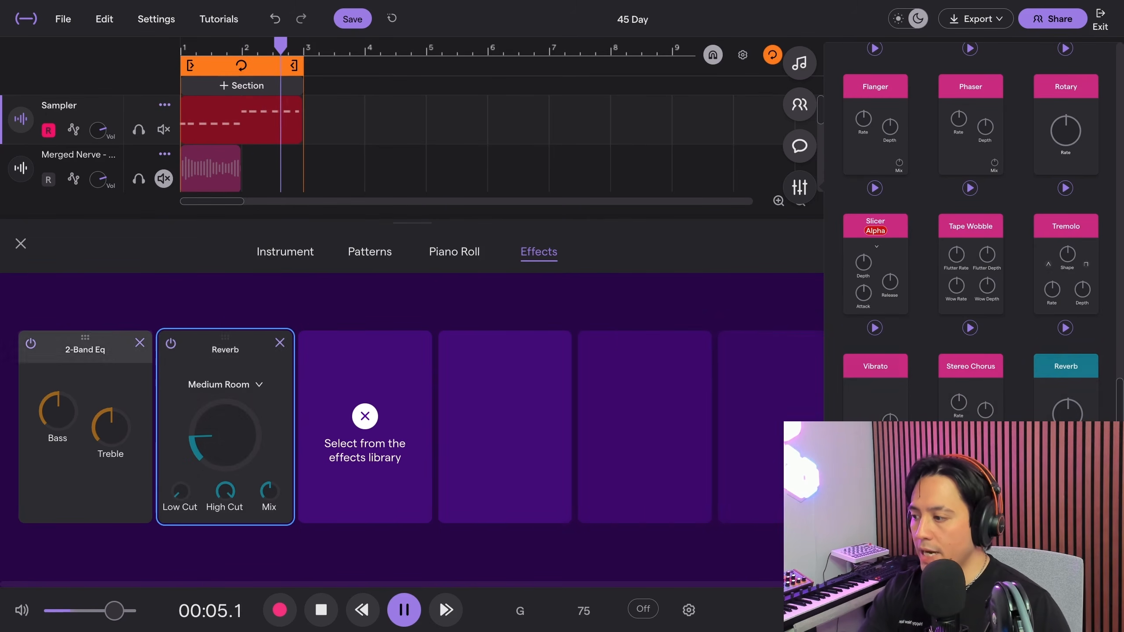
pyautogui.moveTo(226, 435); pyautogui.dragTo(226, 401)
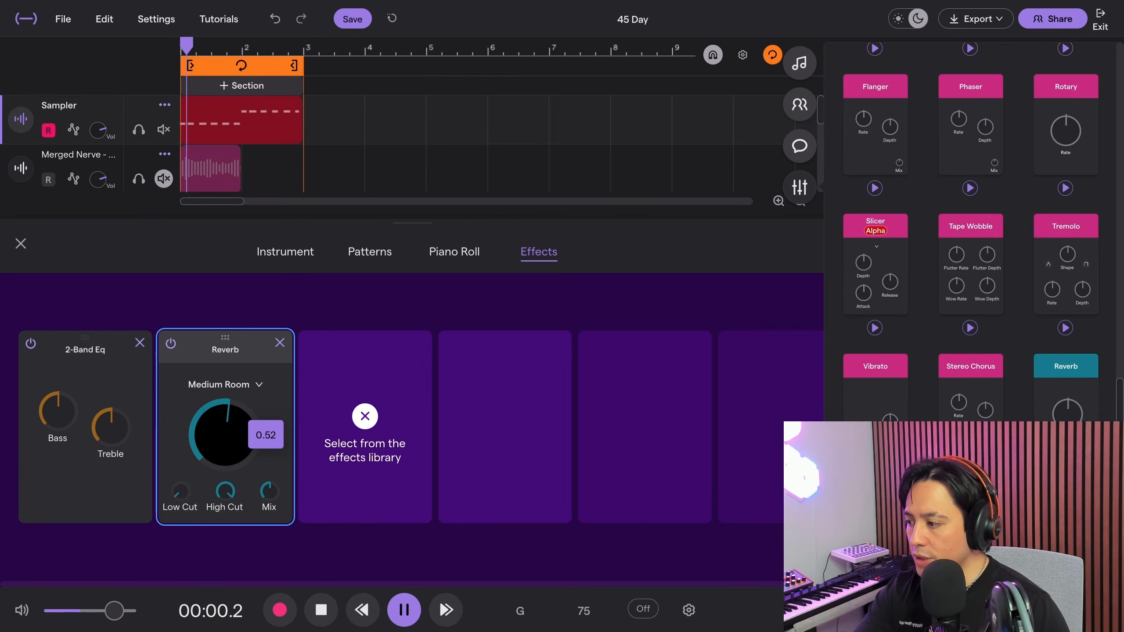
pyautogui.moveTo(180, 491); pyautogui.dragTo(181, 475)
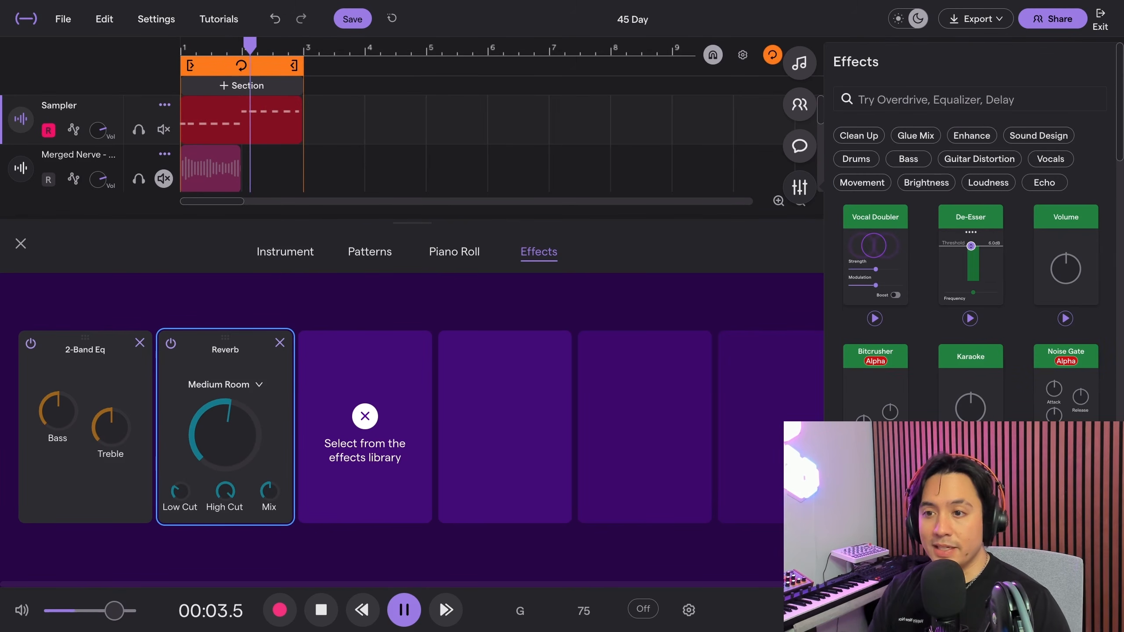
# Add a Vocal Doubler with higher Strength and Modulation at about 60%, add a Filter with High Cut at 5071 Hz, and close the effects.
pyautogui.click(875, 217)
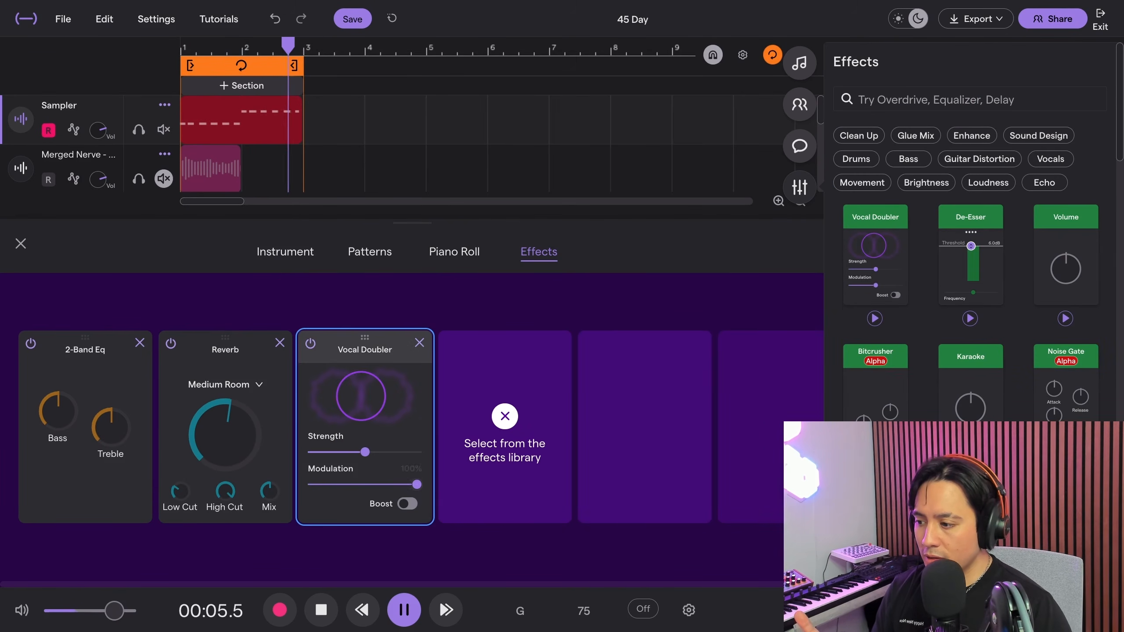
pyautogui.moveTo(400, 485); pyautogui.dragTo(375, 485)
pyautogui.click(407, 504)
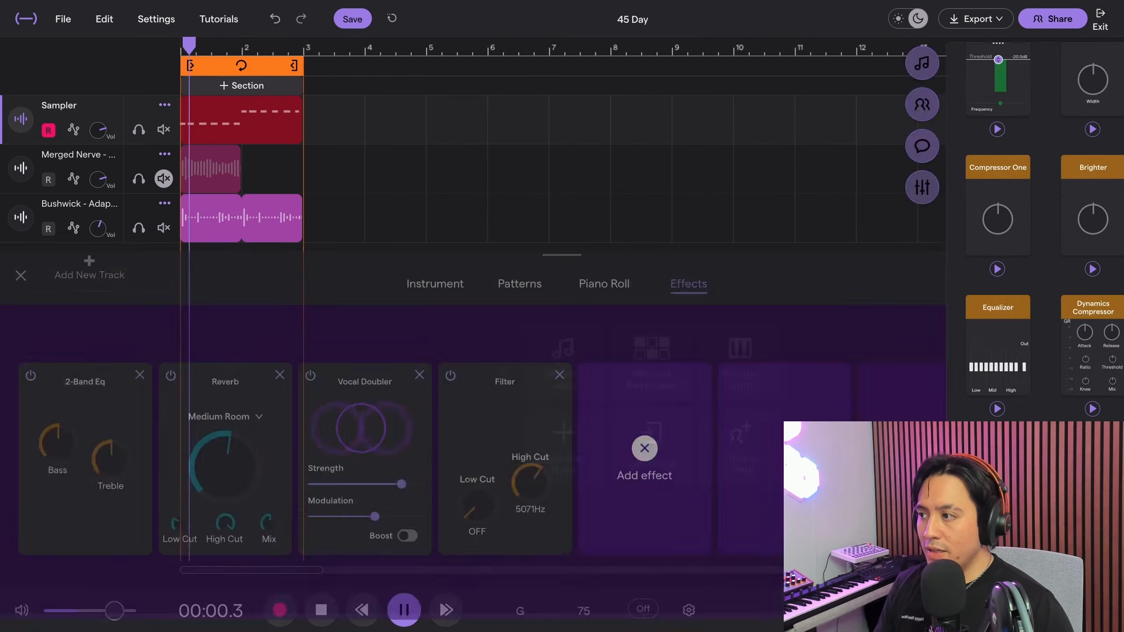
pyautogui.press('Escape')
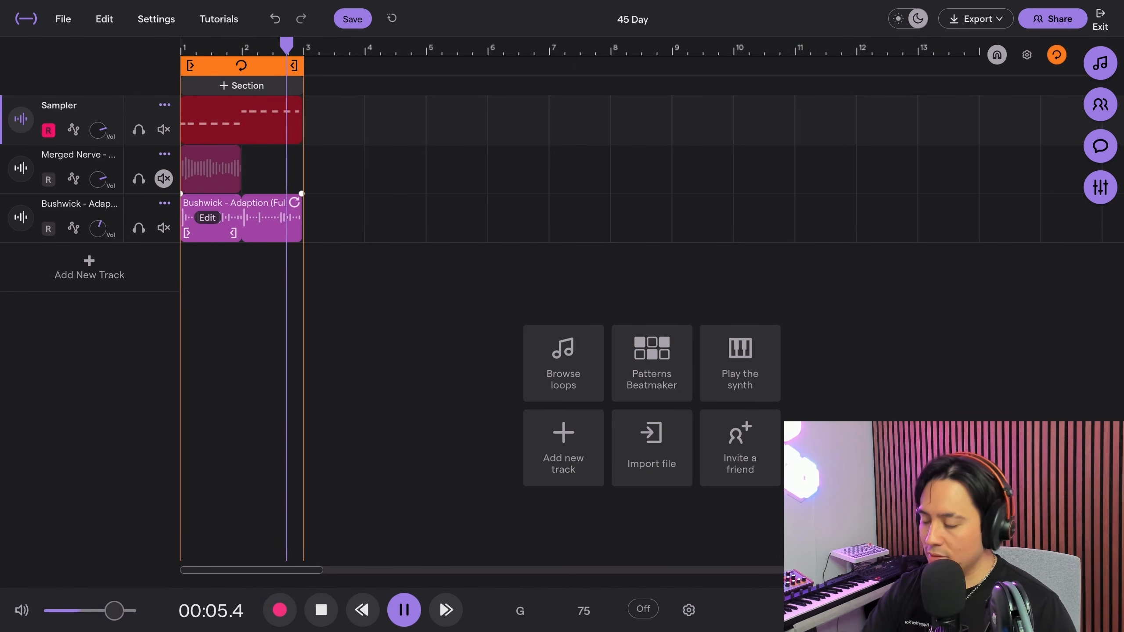
# Delete the Sampler clip of short repeated notes and replace it with a two-bar recording of two sustained notes.
pyautogui.press('space')
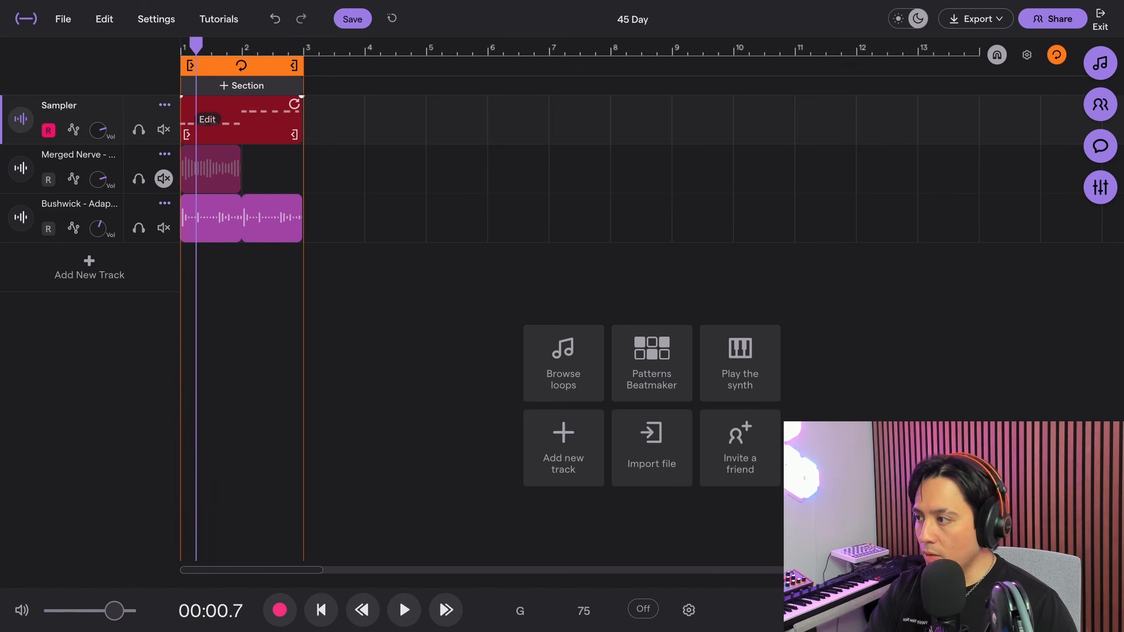
pyautogui.press('Delete')
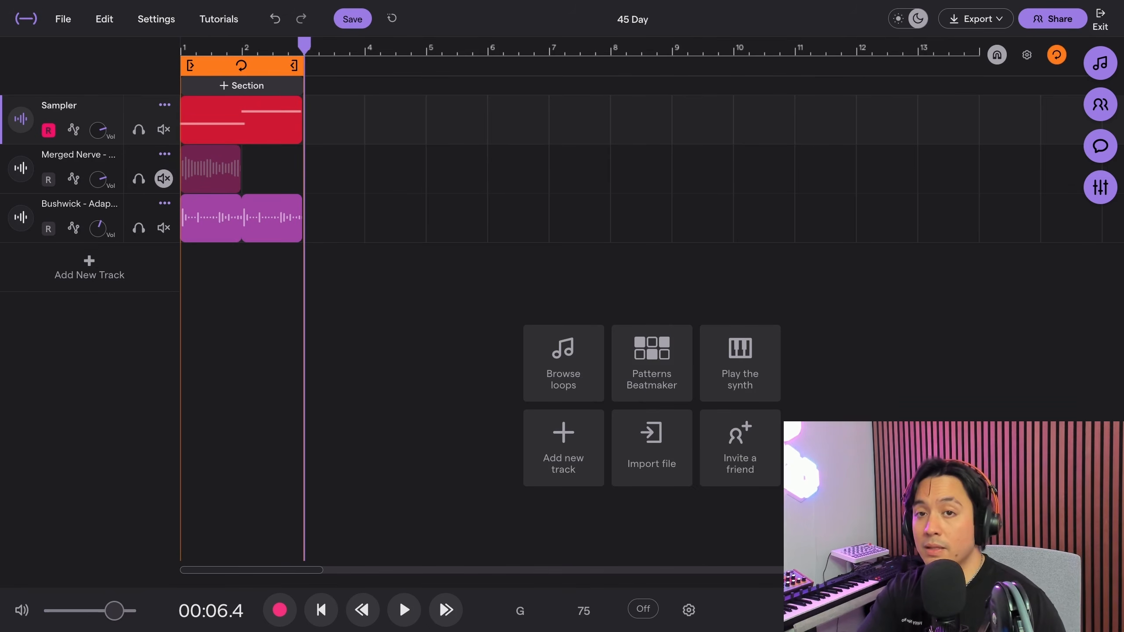
# Play the Sampler part with the drums, review the sampler's instrument settings, close them, and stop playback.
pyautogui.press('space')
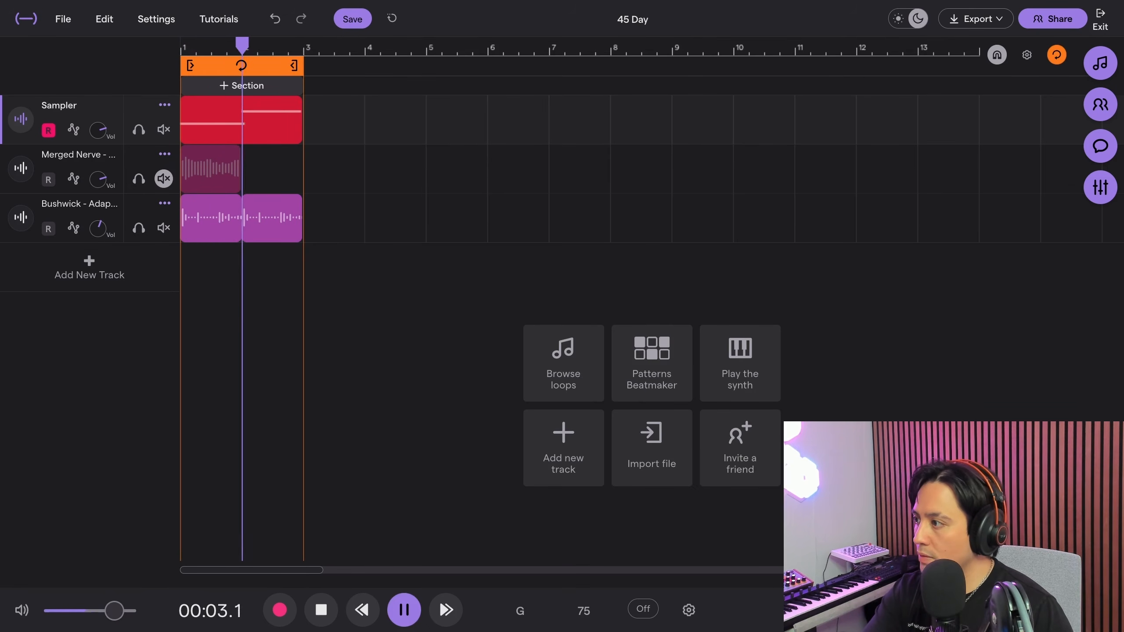
pyautogui.click(21, 120)
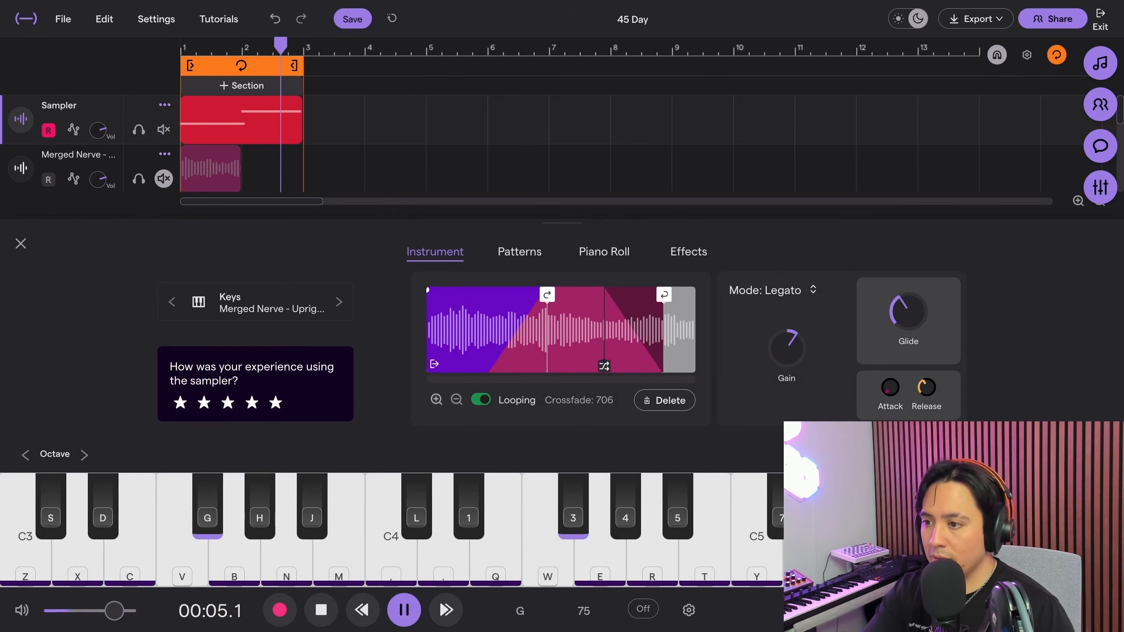
pyautogui.click(20, 244)
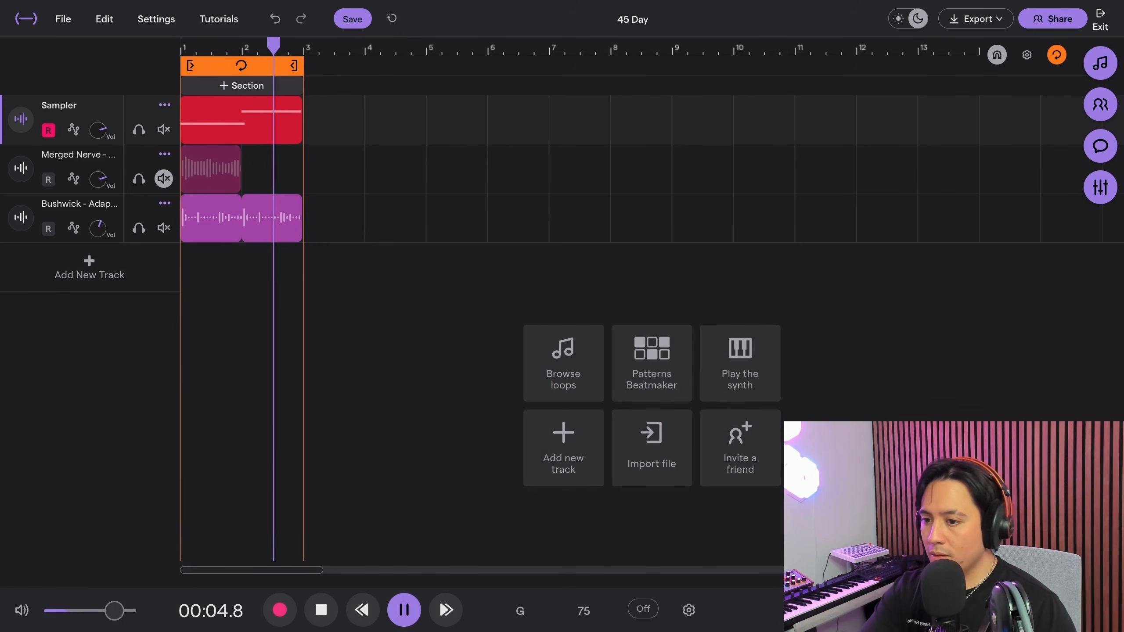
pyautogui.press('space')
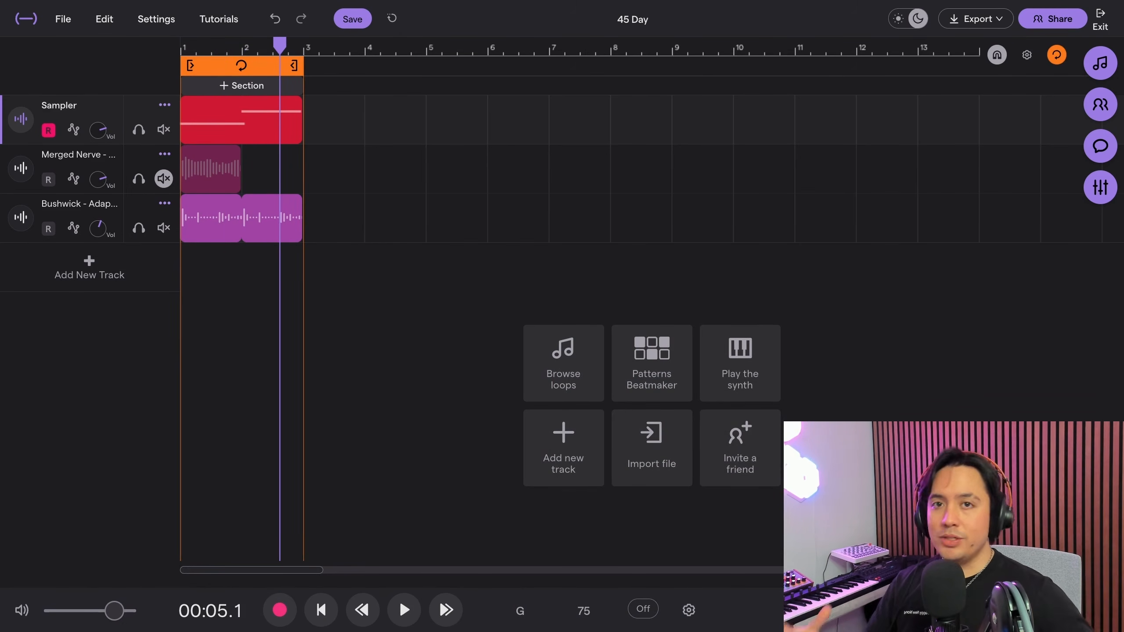